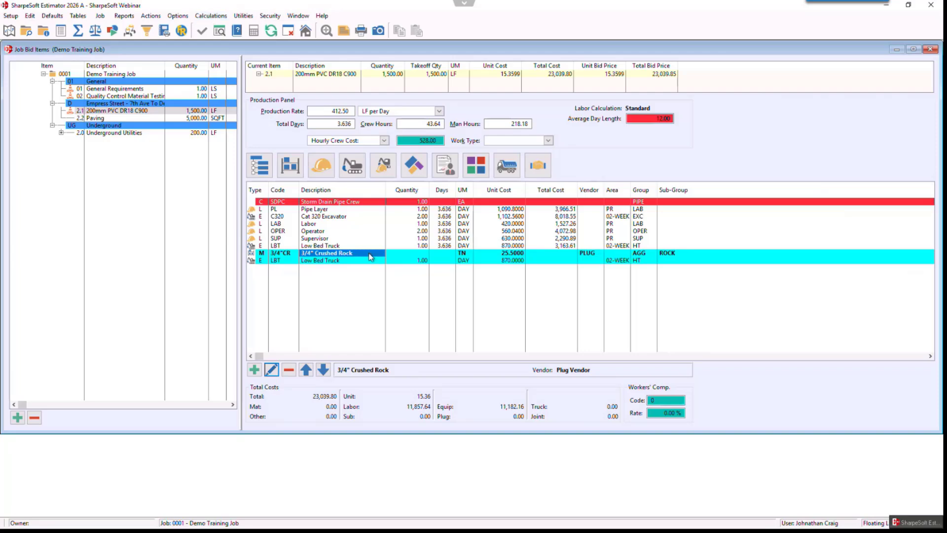
- Start an area calculation for the 3/4" Crushed Rock with length 1,500 ft, width 3 ft and height 1.5 ft
click(214, 17)
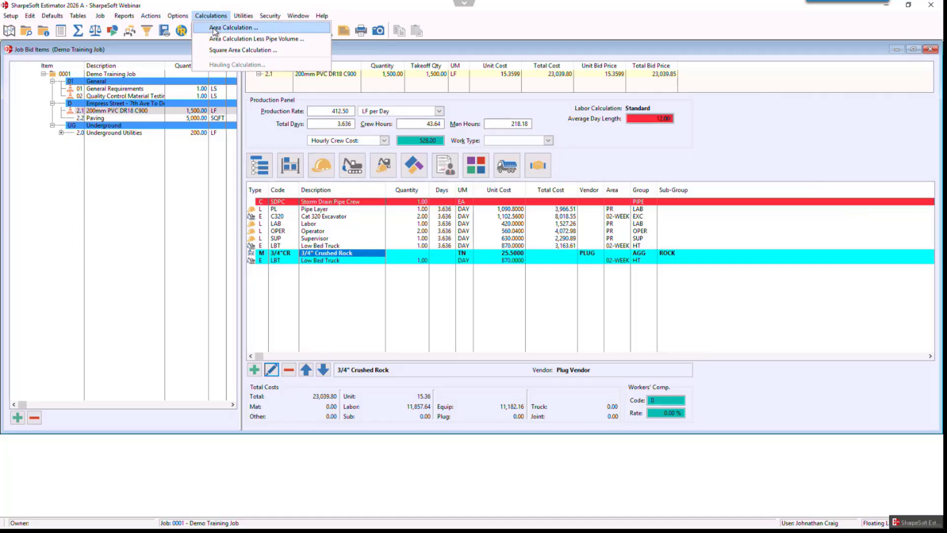
click(213, 28)
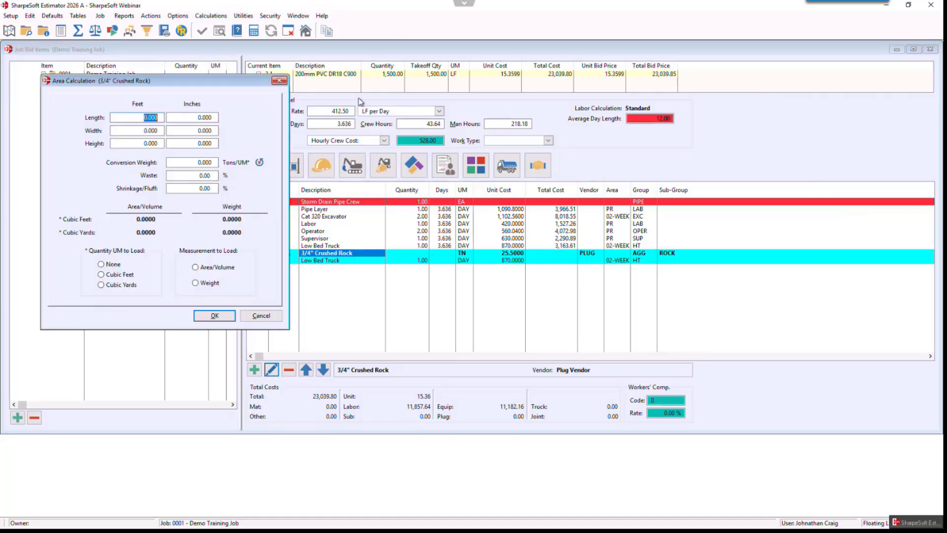
text(1,5)
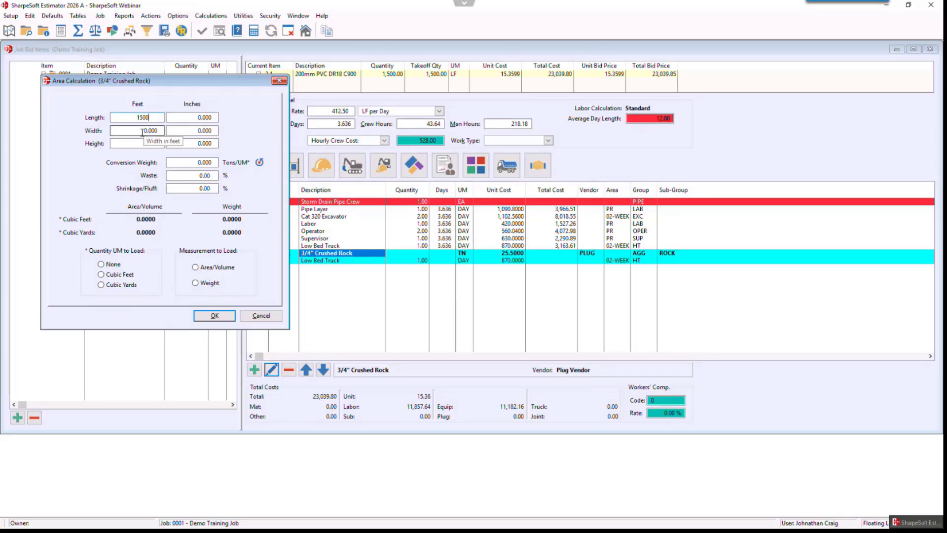
text(00)
click(149, 130)
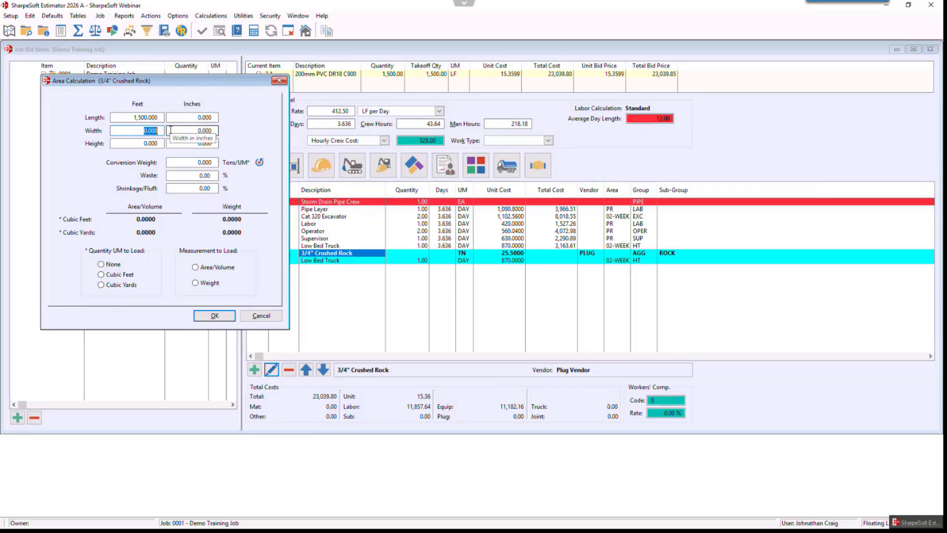
text(3)
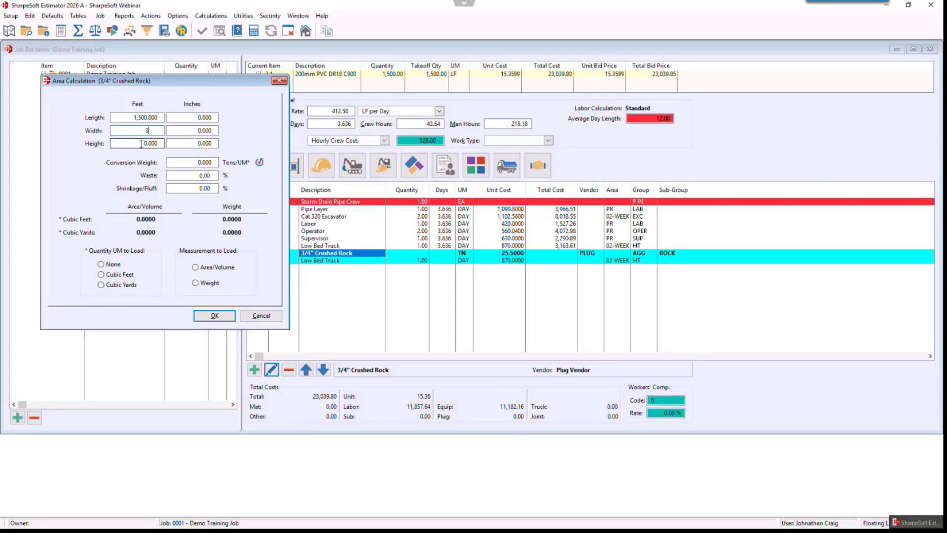
key(Tab)
text(1.5)
- Set the conversion weight to 1.25 tons and load the cubic-yard weight as the crushed rock's quantity
click(188, 162)
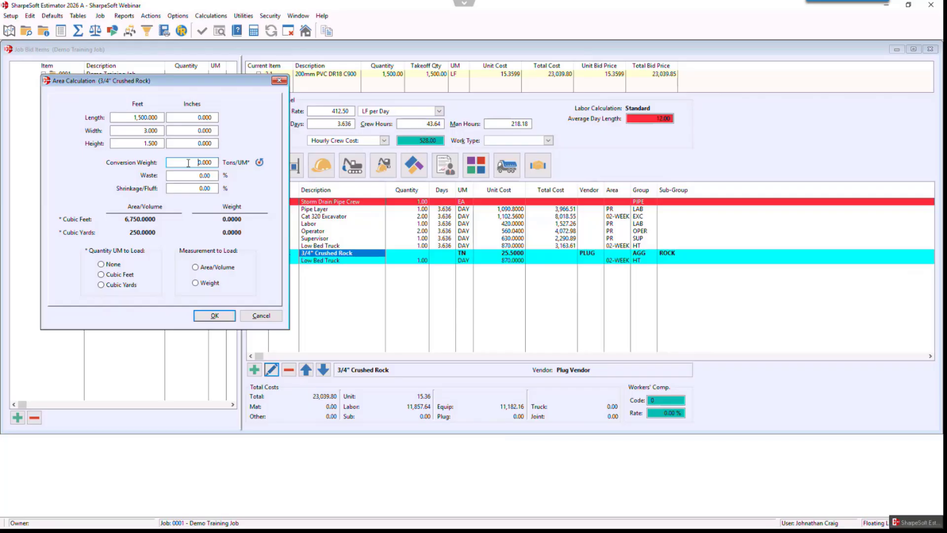
key(shift+End)
text(1.25)
click(200, 175)
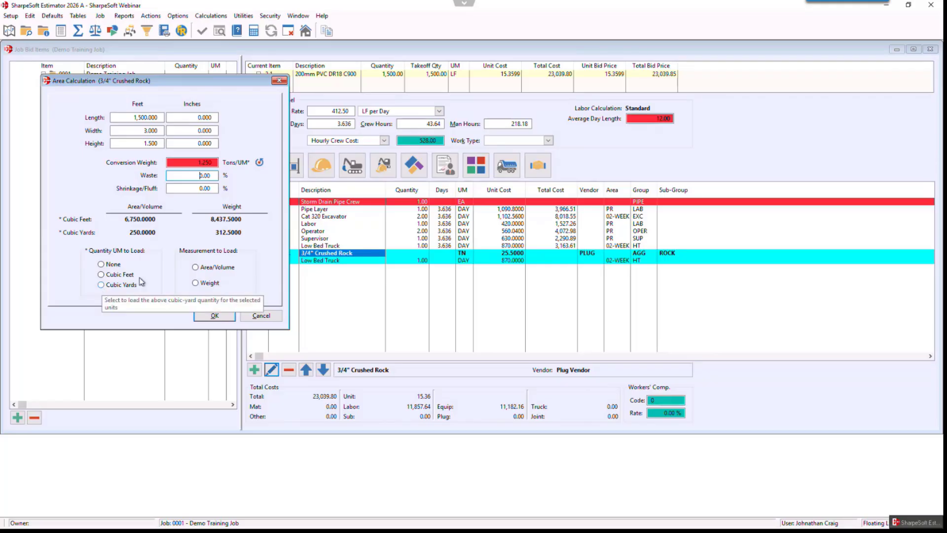
click(196, 284)
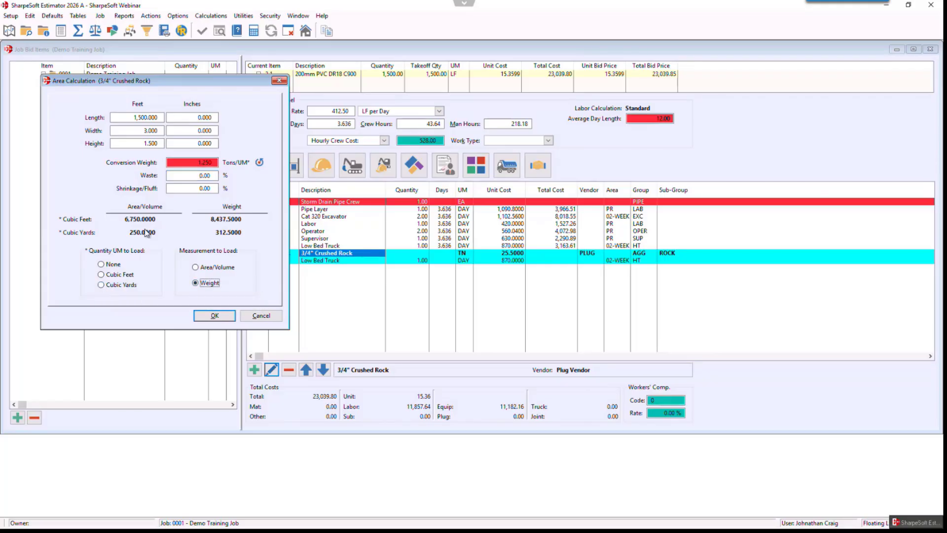
click(101, 285)
click(215, 316)
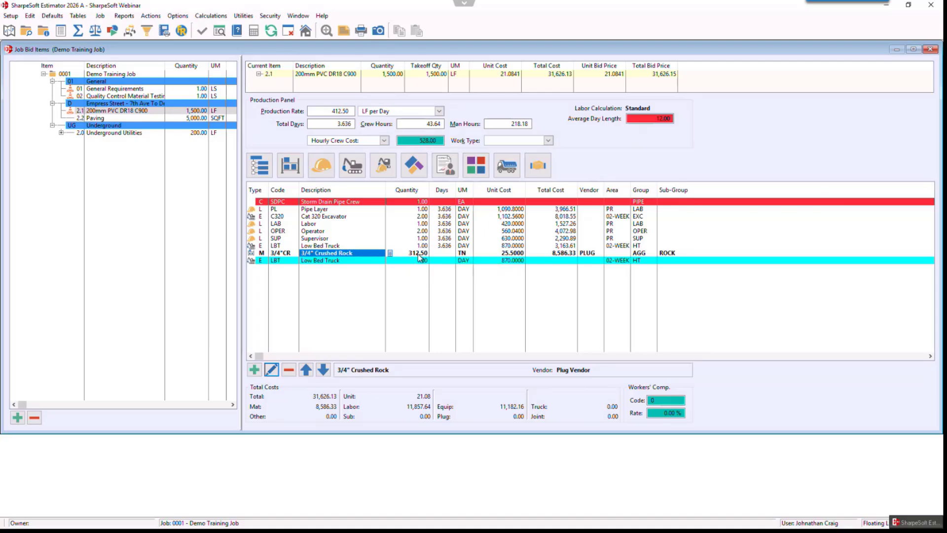
- Reopen the crushed rock's saved area calculation to review its dimensions and conversion weight, and close it without changes
double_click(389, 253)
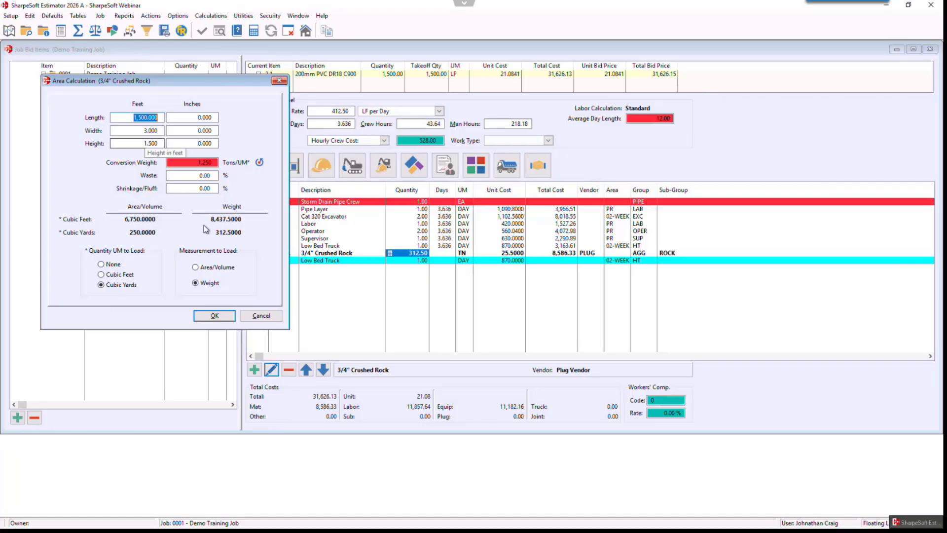
mouse_move(197, 162)
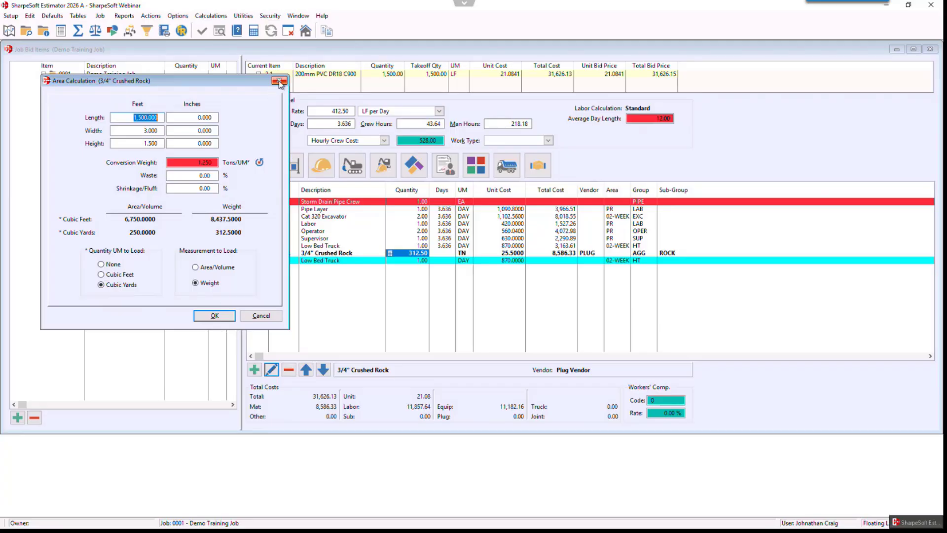
click(279, 82)
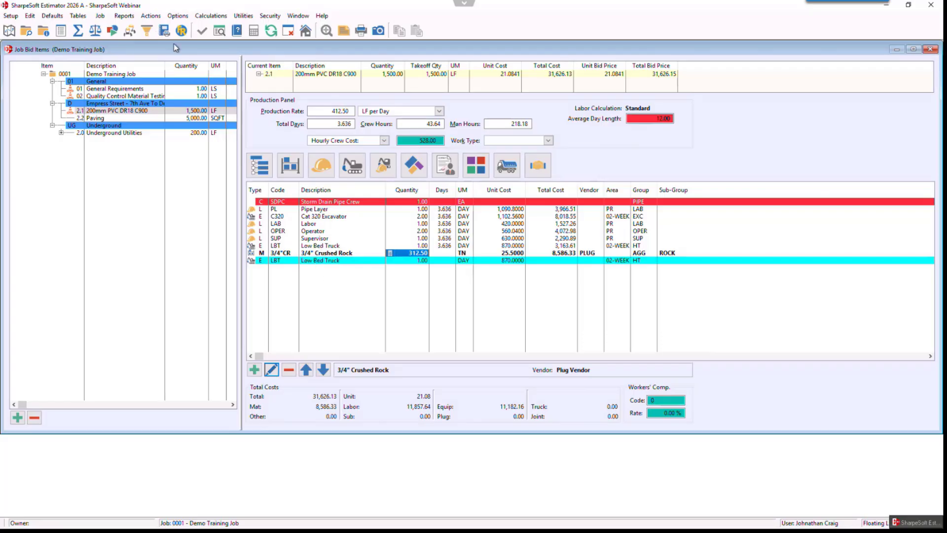
- Open the Equipment Hauling Calculation for the Low Bed Truck line below the crushed rock and check the rock quantity behind the dialog
click(330, 261)
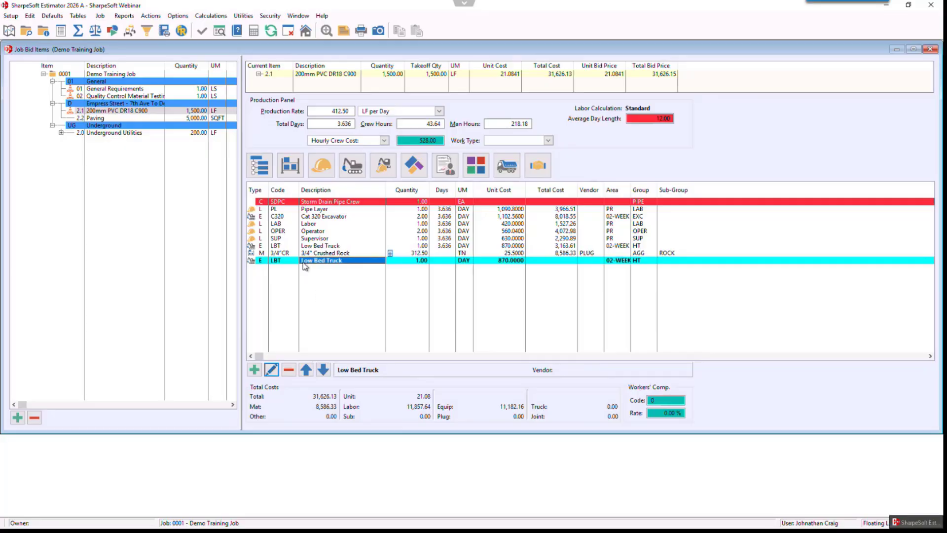
click(206, 15)
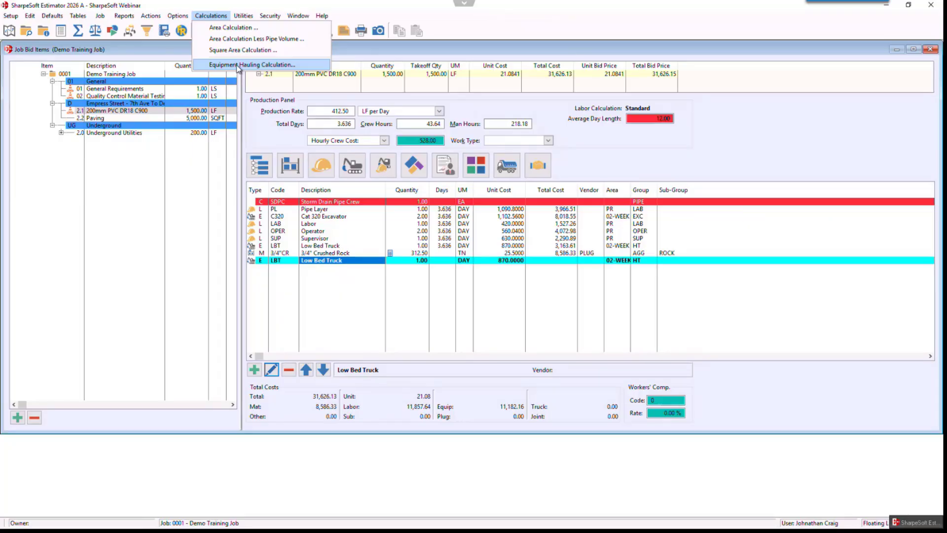
click(238, 65)
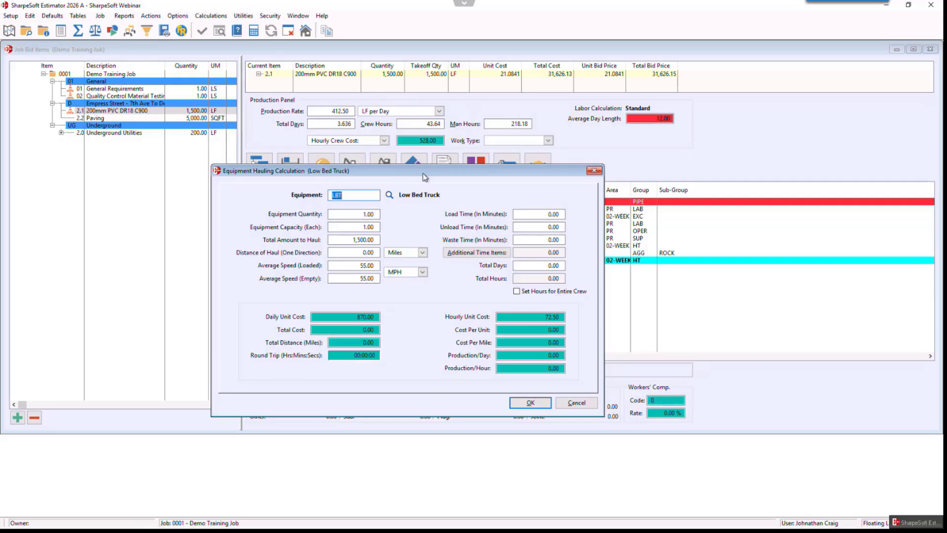
drag(422, 173, 427, 285)
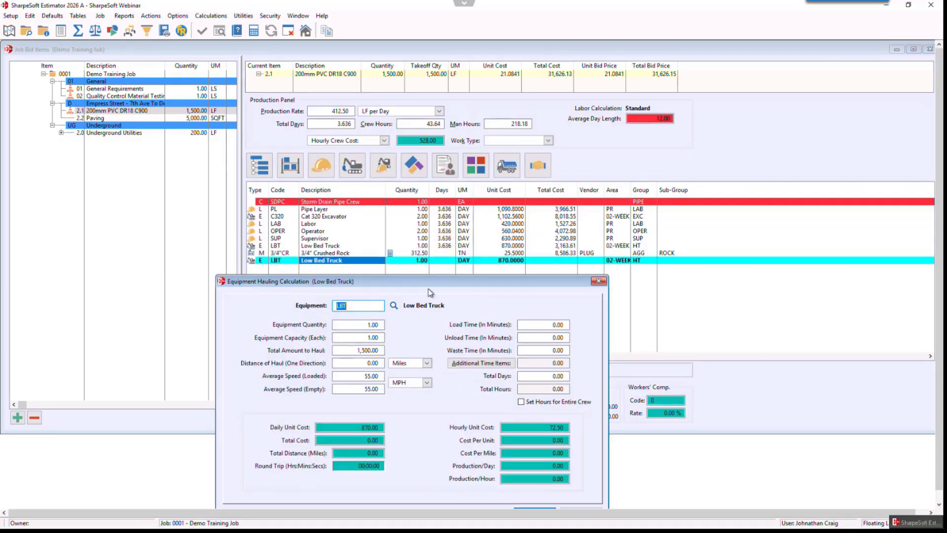
drag(420, 281, 417, 190)
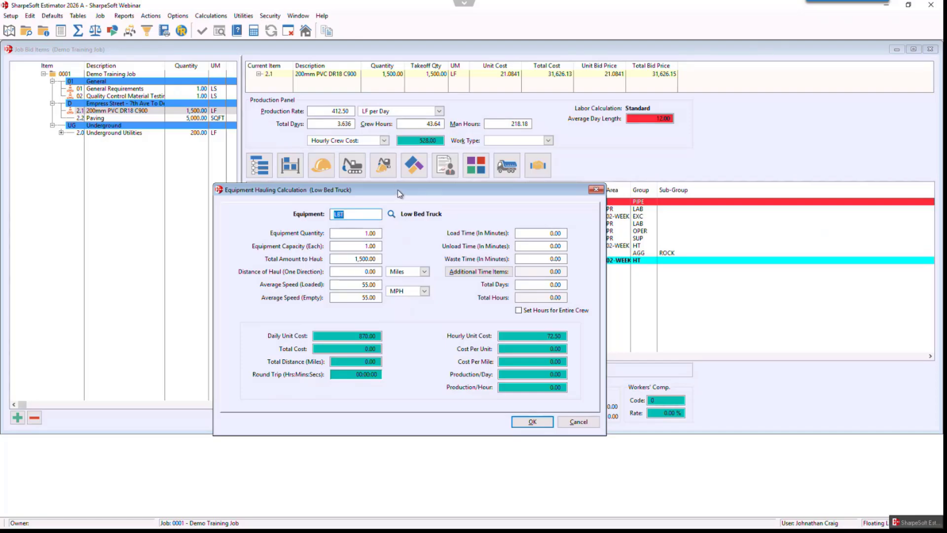
drag(398, 191, 326, 309)
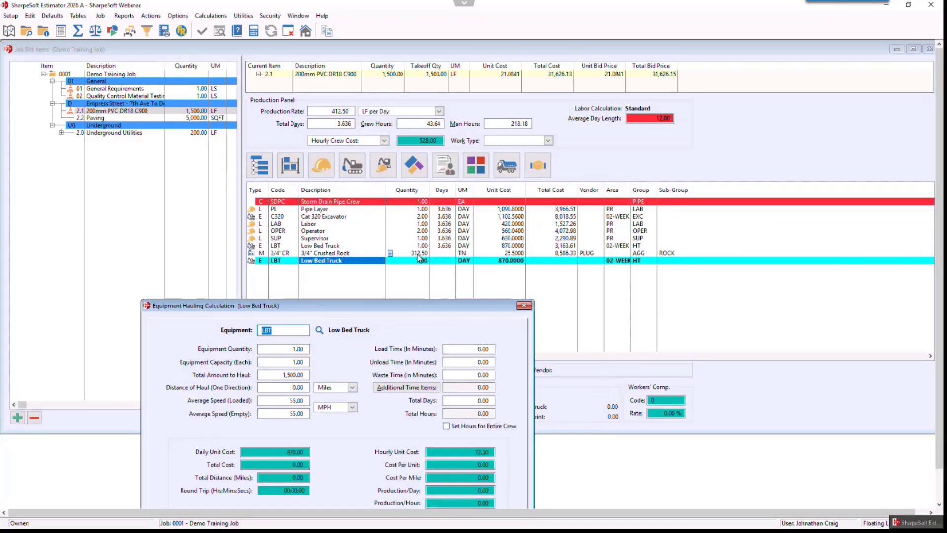
drag(406, 302, 462, 171)
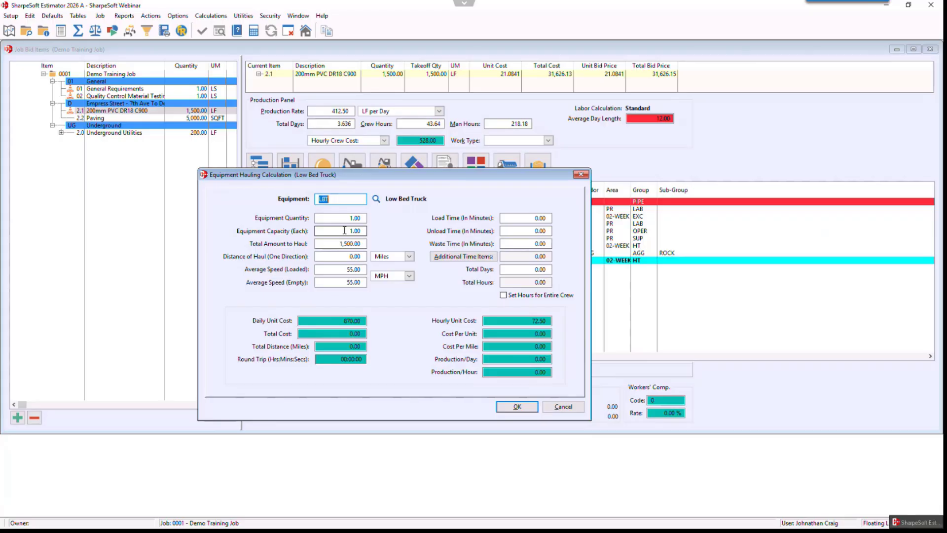
- Set the truck's equipment capacity to 10 and the total amount to haul to 312.5
drag(344, 230, 370, 229)
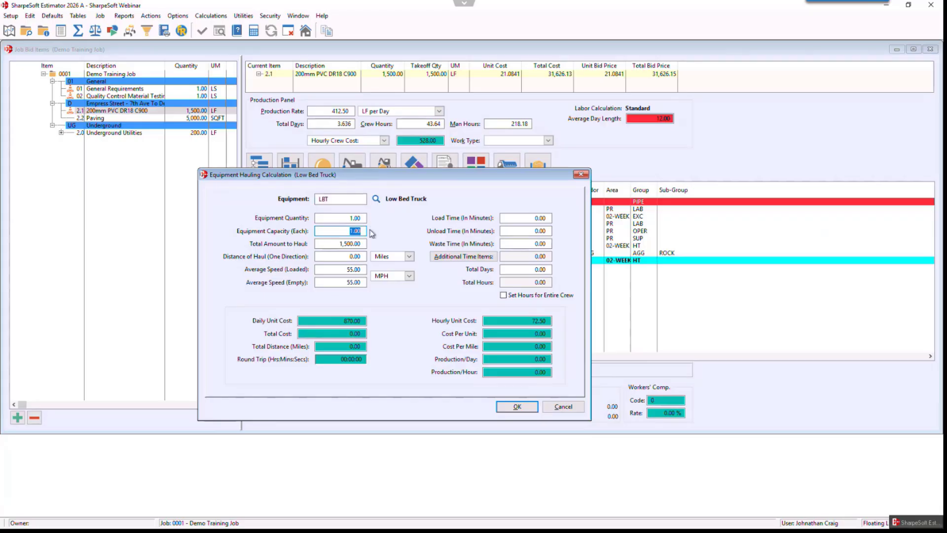
text(10)
click(334, 245)
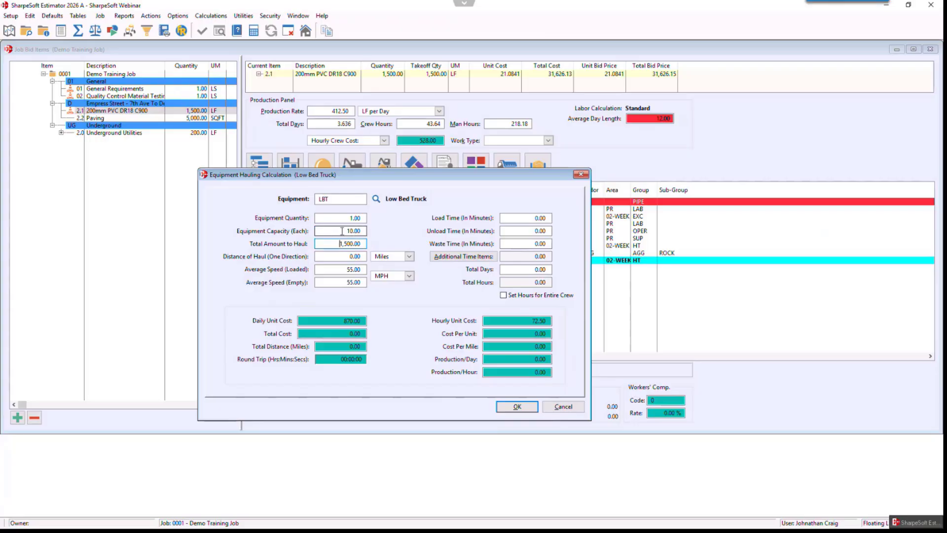
drag(347, 230, 363, 232)
click(362, 230)
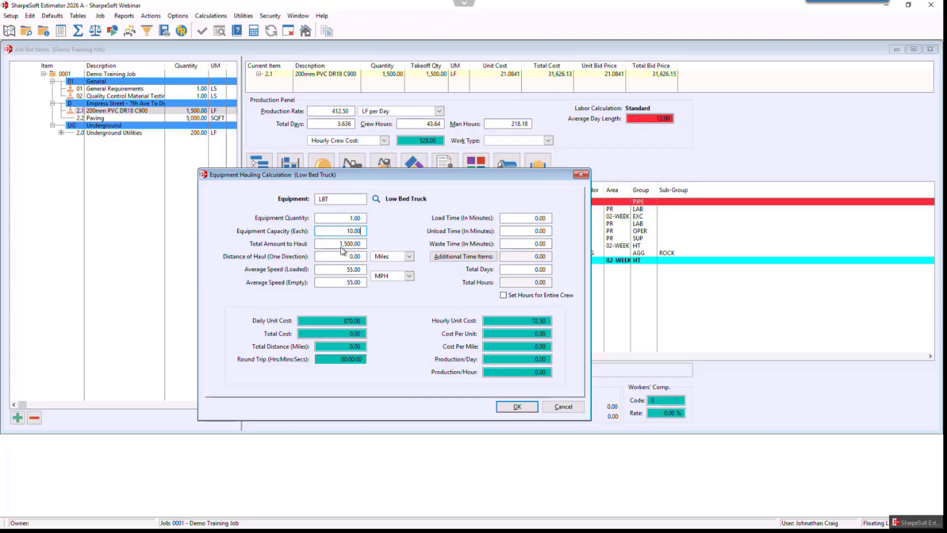
key(Tab)
drag(422, 178, 436, 203)
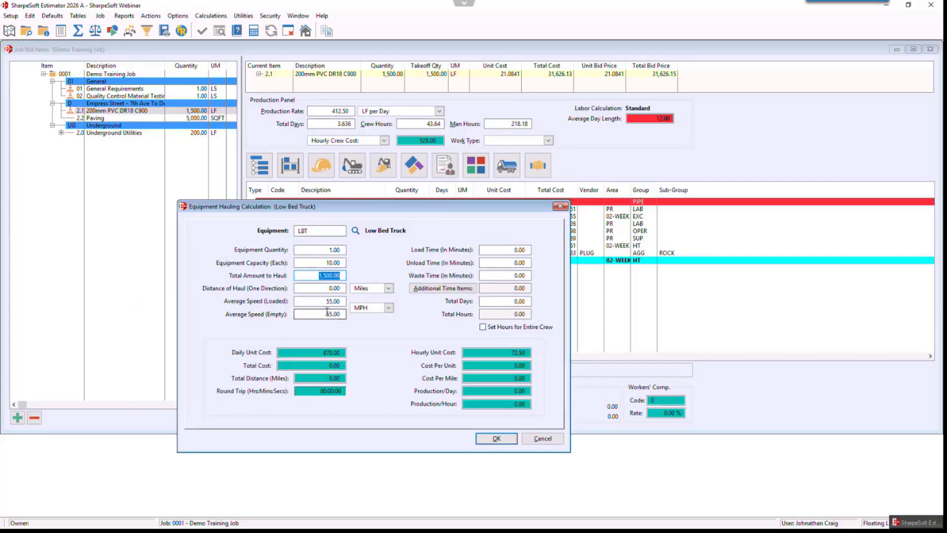
text(312.5)
- Set the one-way haul distance to 10 miles and the average loaded speed to 45 MPH
click(329, 288)
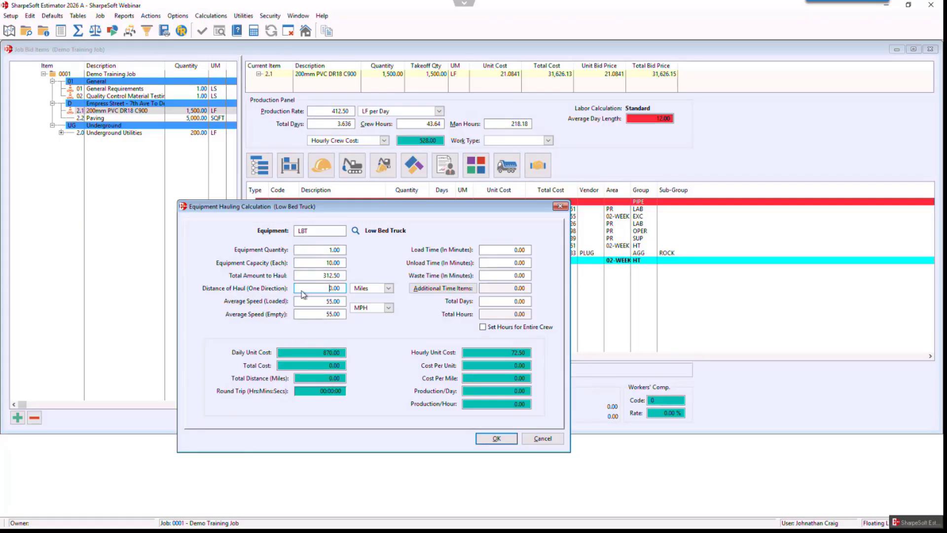
drag(322, 288, 351, 289)
text(10)
key(Tab)
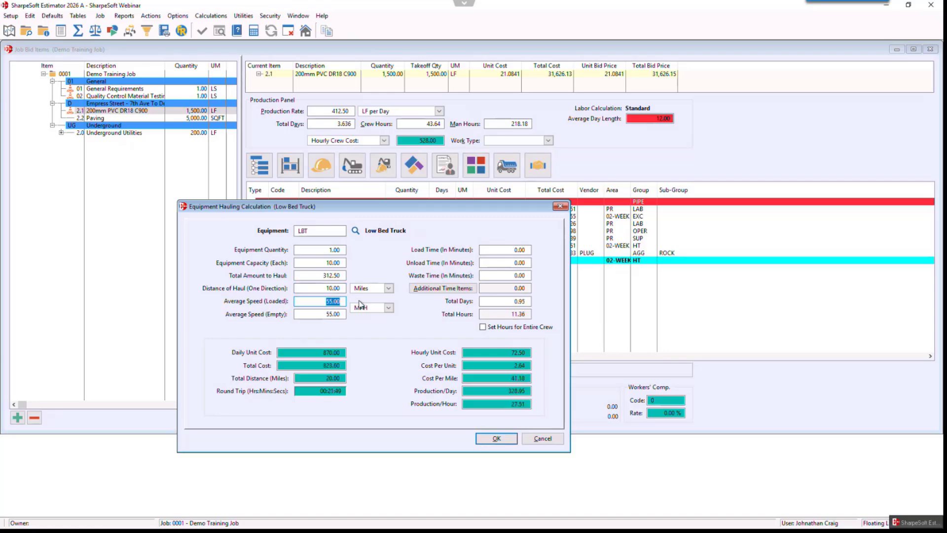
text(45)
click(301, 317)
- Set the load time to 5 minutes, the unload time to 1.5 minutes and the waste time to 5 minutes
click(496, 249)
double_click(525, 246)
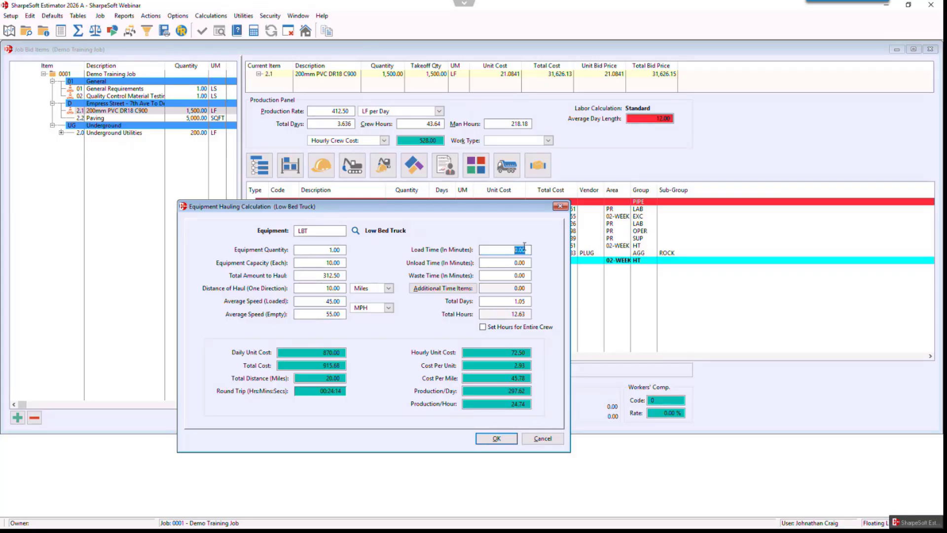
text(5)
click(524, 262)
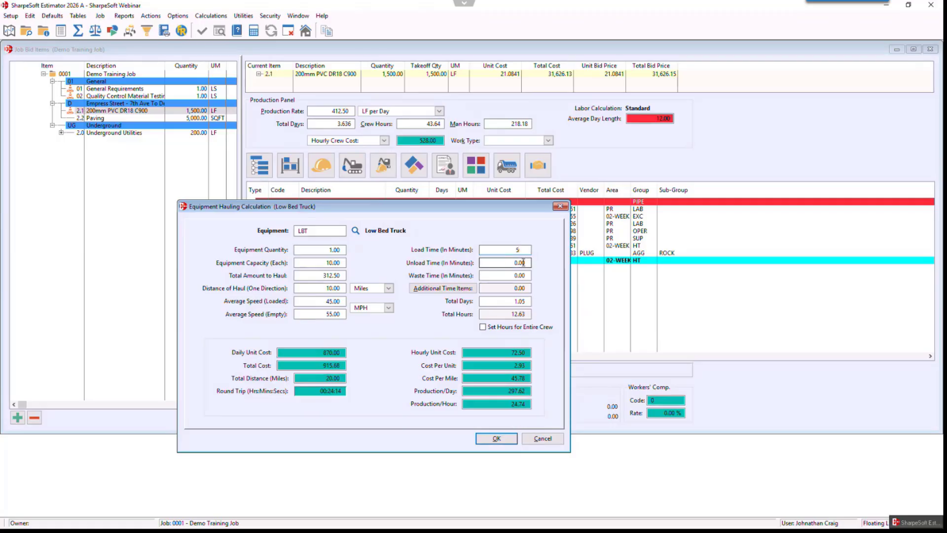
double_click(523, 262)
text(1.5)
click(515, 276)
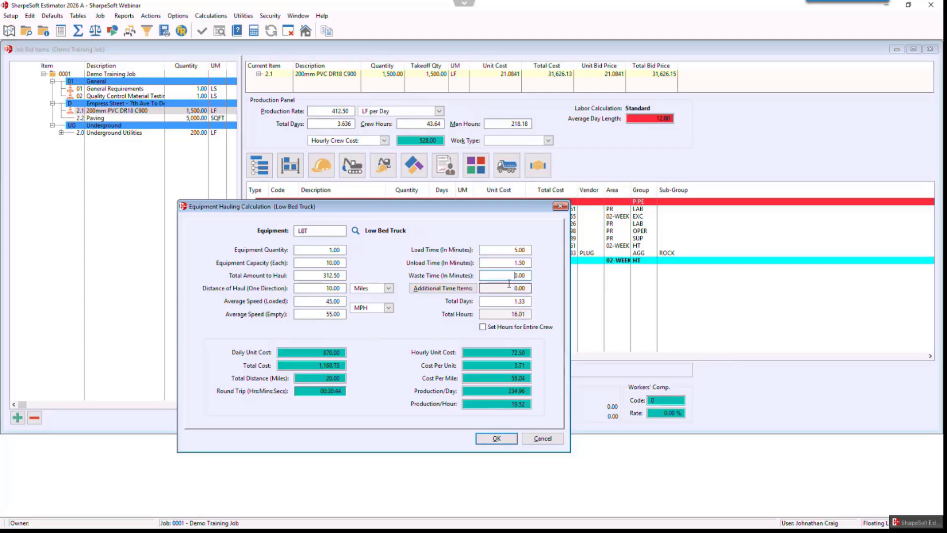
drag(504, 275, 542, 274)
text(5)
key(Tab)
- View the additional time items for the round trip, and review the haul amount, capacity and total days
click(453, 290)
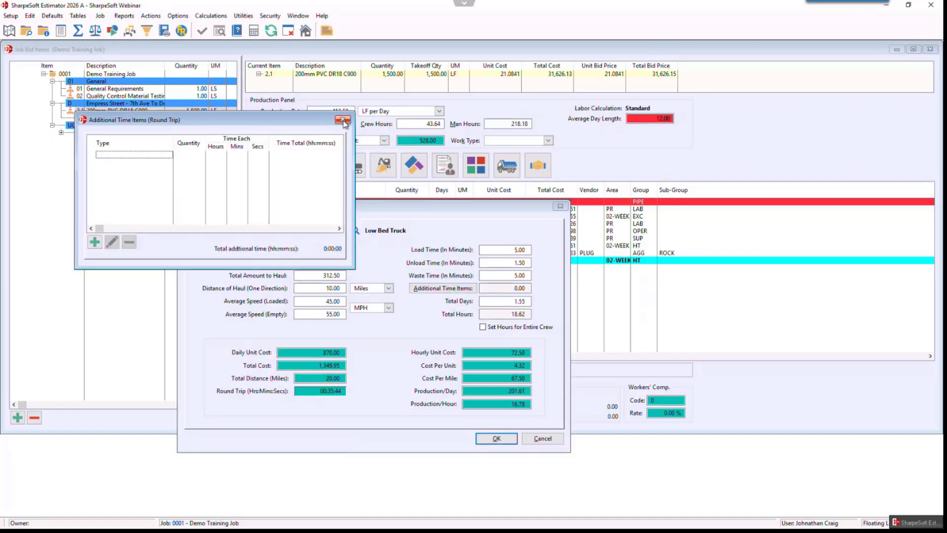
key(Escape)
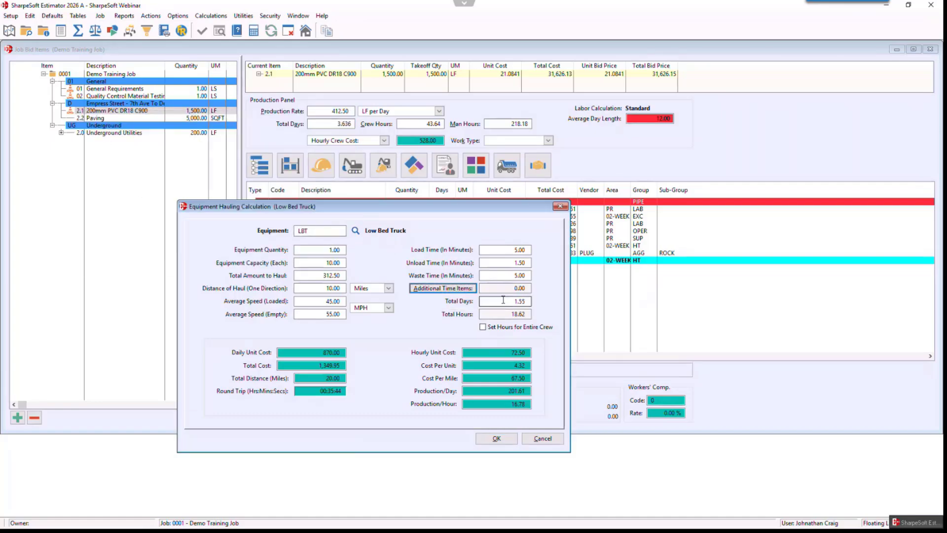
click(323, 276)
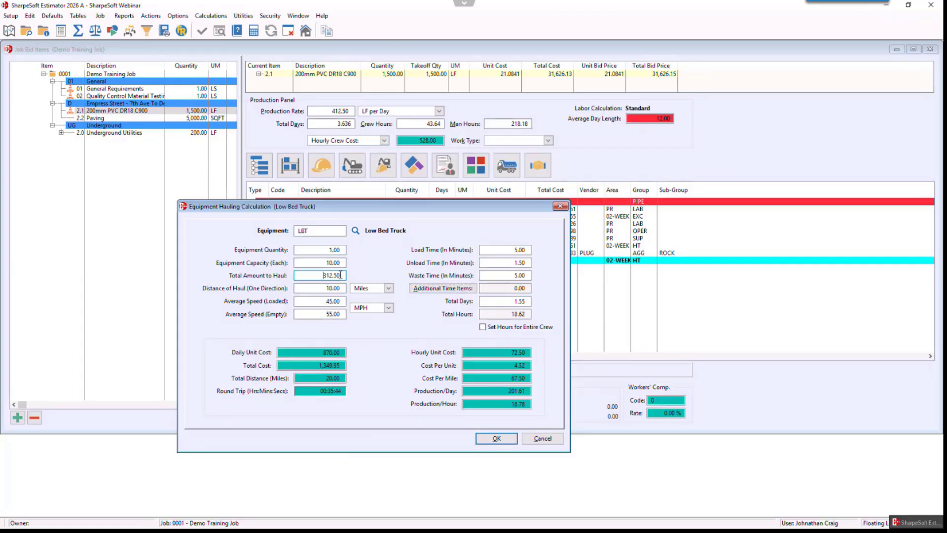
double_click(340, 263)
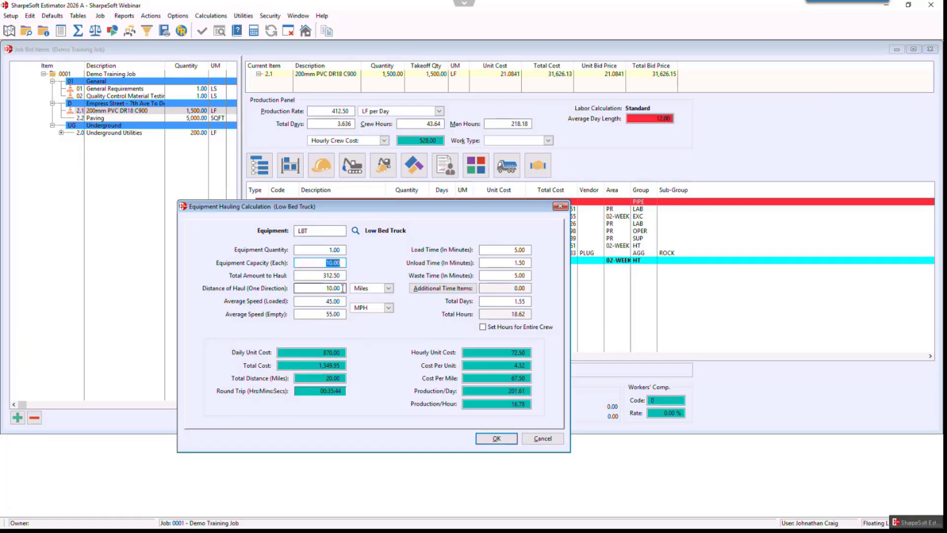
click(514, 301)
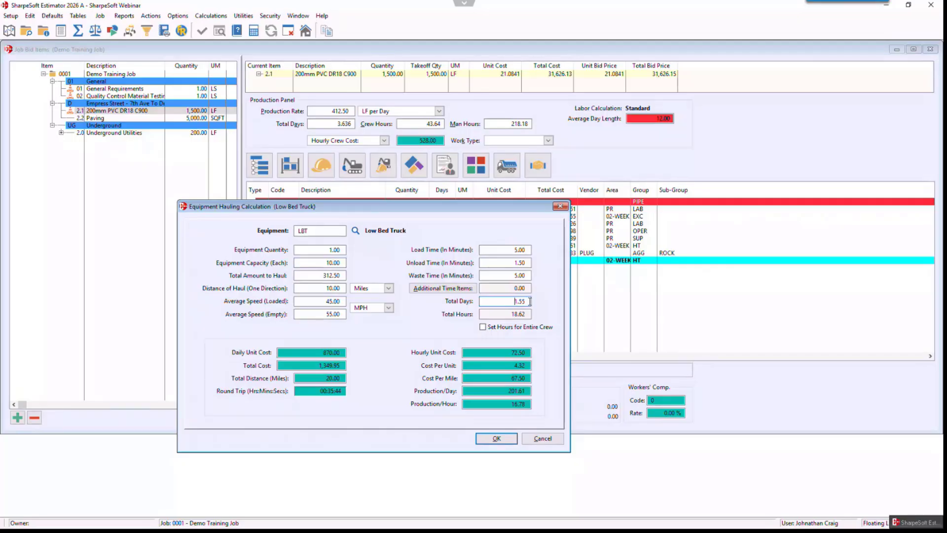
- Set the equipment quantity to 2 trucks in the hauling calculation
click(327, 250)
text(2)
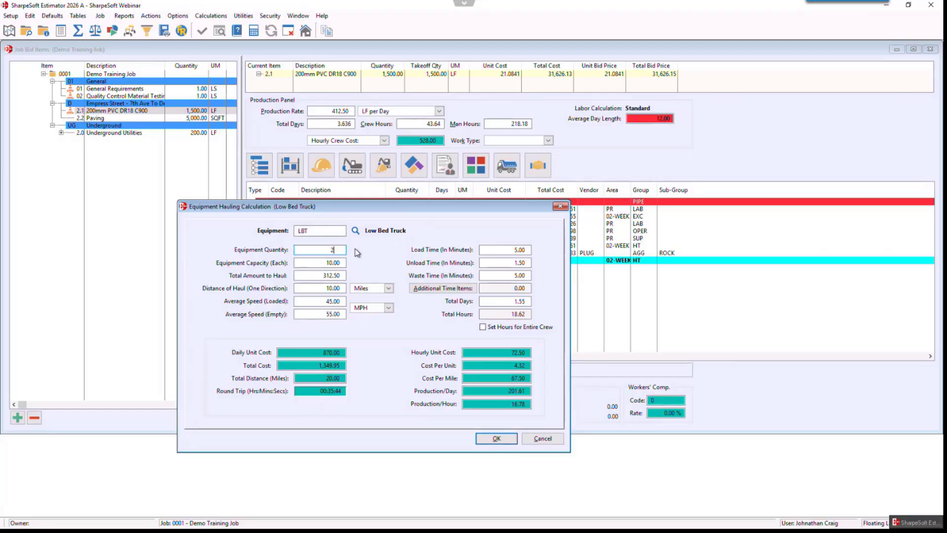
click(321, 263)
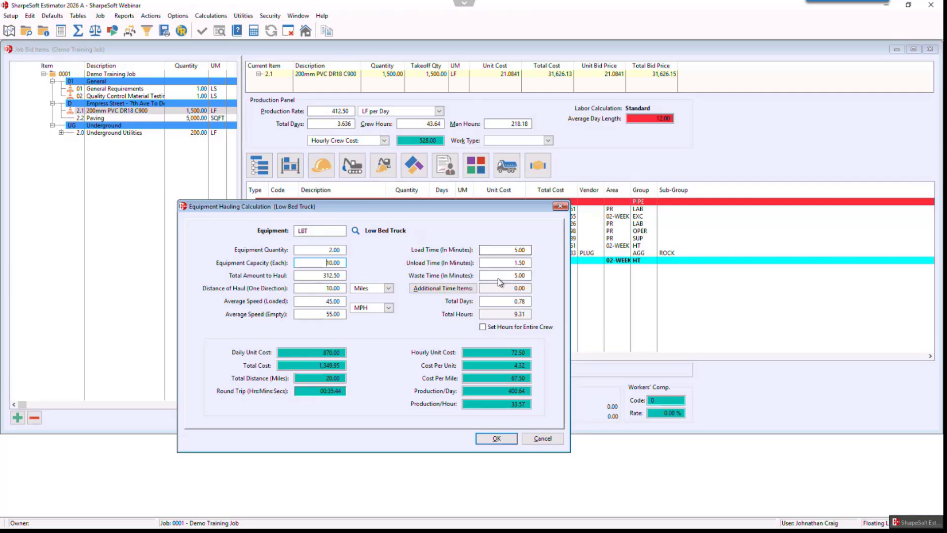
- Set the equipment quantity to 3 trucks and accept the Low Bed Truck hauling calculation
key(shift+Tab)
text(3)
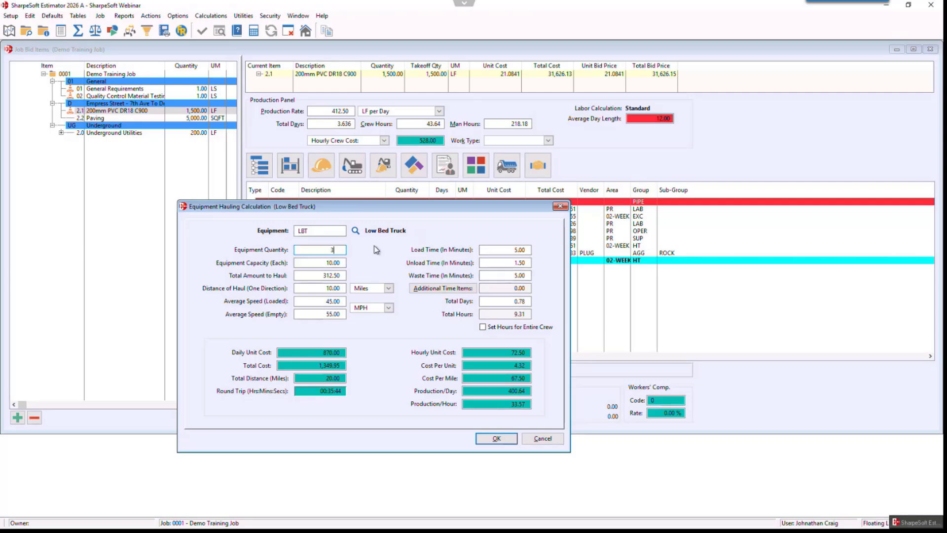
key(Tab)
click(496, 439)
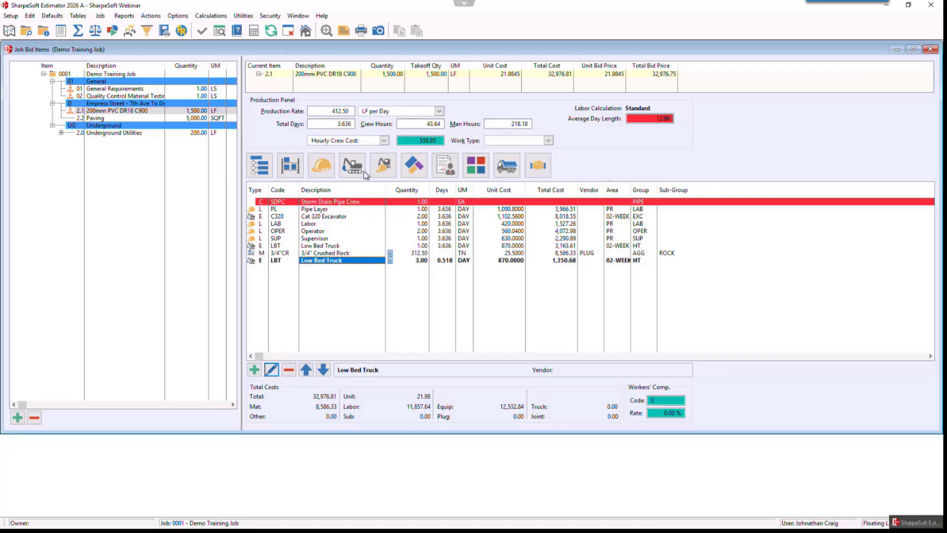
- Look through the resources stored under the 12" Storm Sewer Pipe item master in the Storm Drain group
click(78, 16)
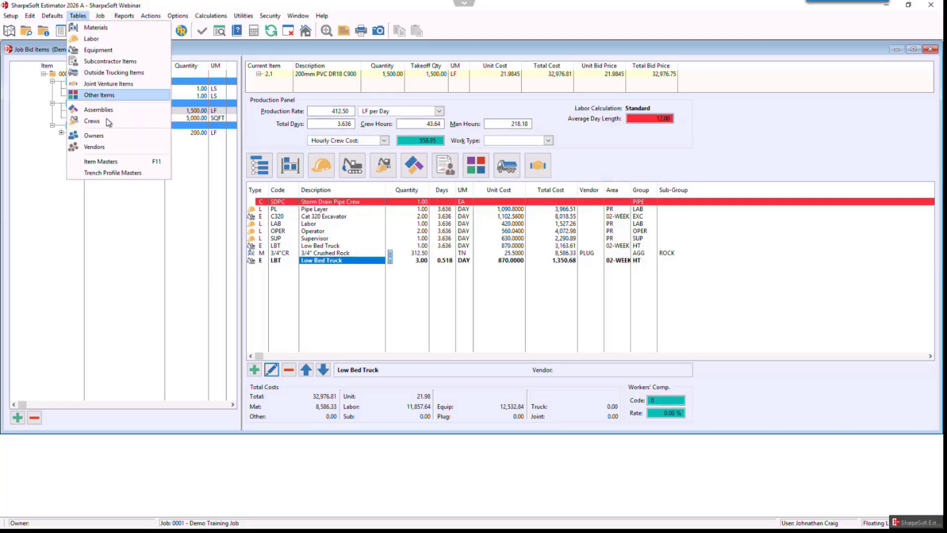
click(106, 159)
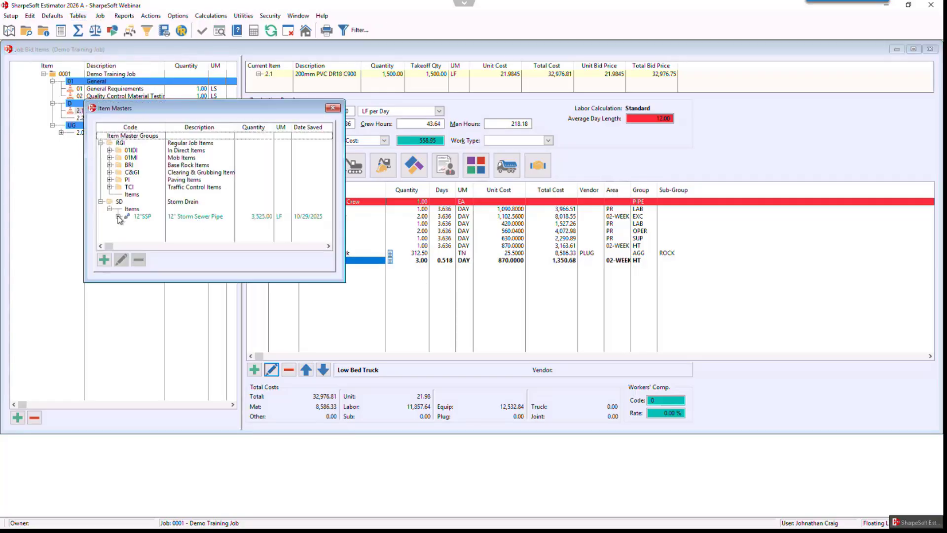
double_click(188, 217)
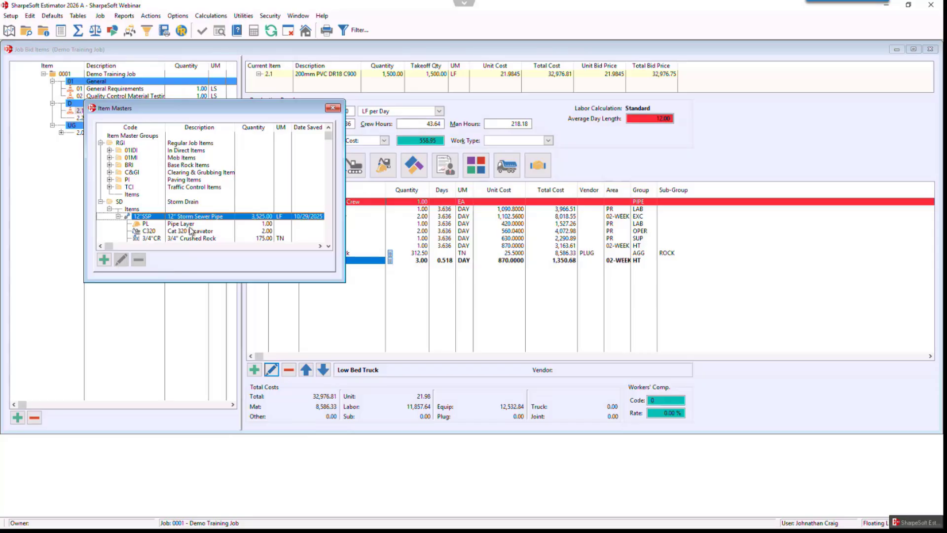
click(190, 224)
click(191, 231)
scroll(192, 227, down, 3)
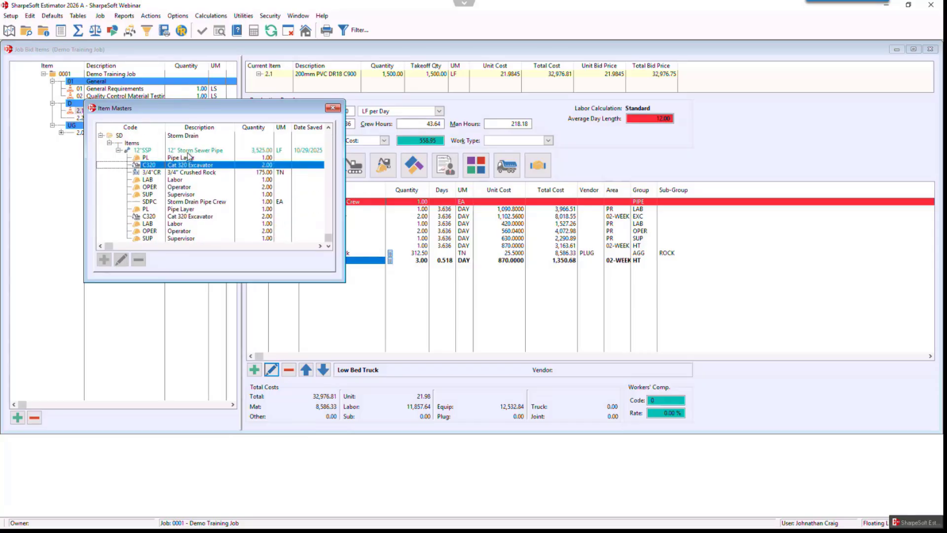
click(189, 151)
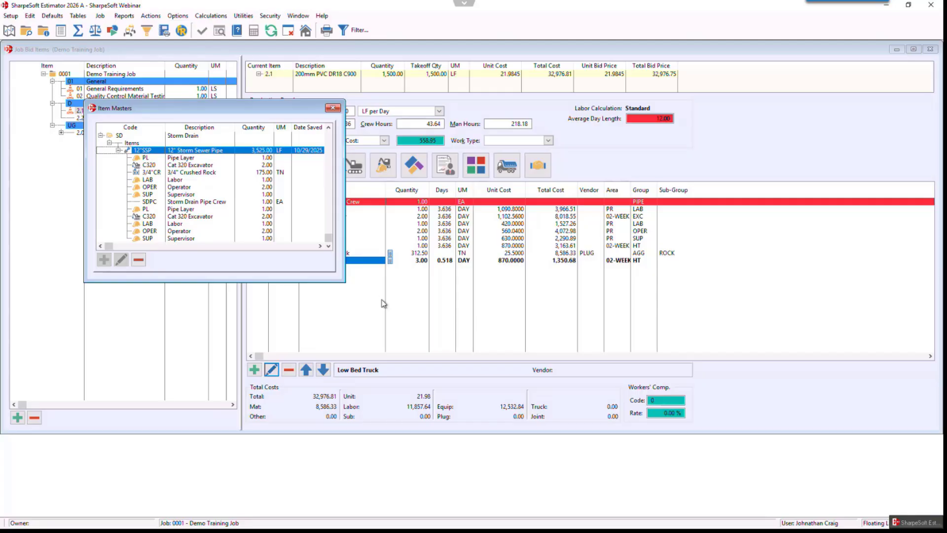
click(332, 107)
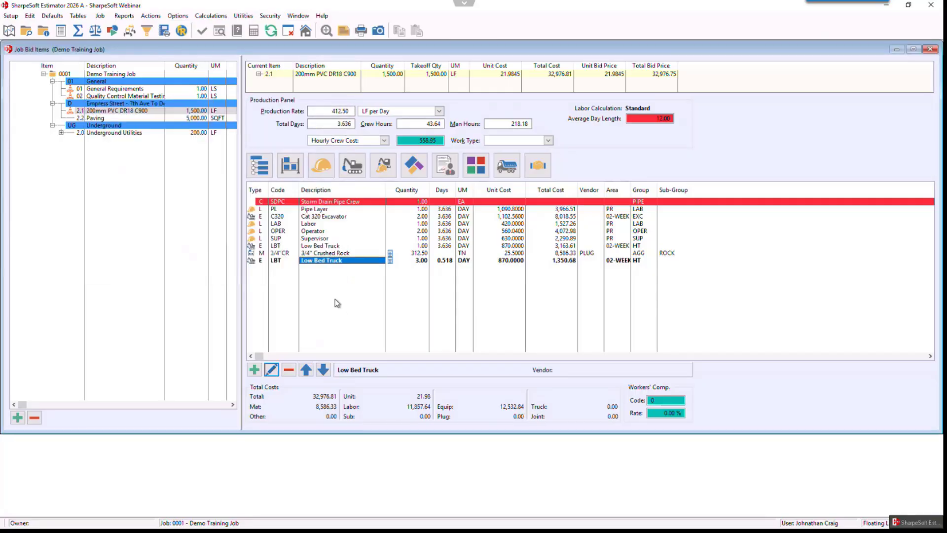
- Insert the 12" Storm Sewer Pipe item master into the Empress Street group, using the Private Rate labor area
key(Escape)
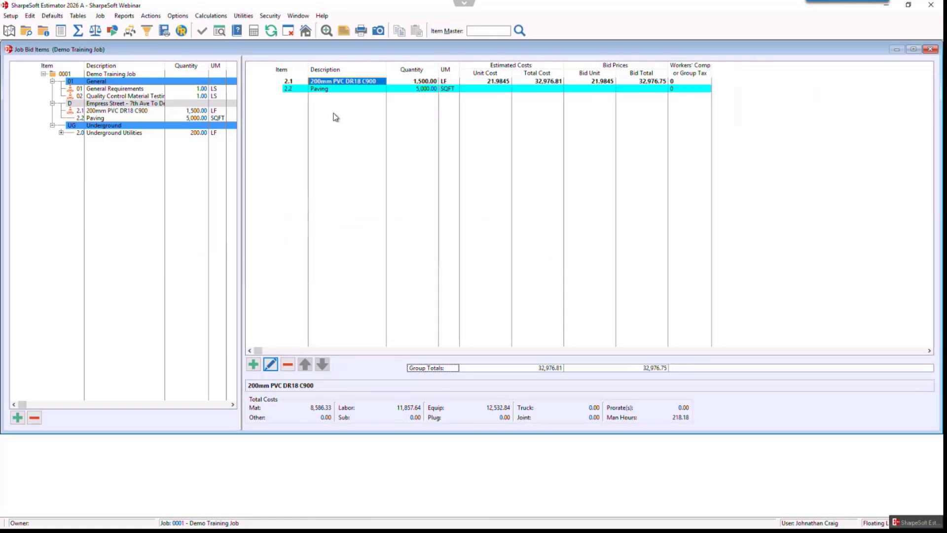
right_click(334, 115)
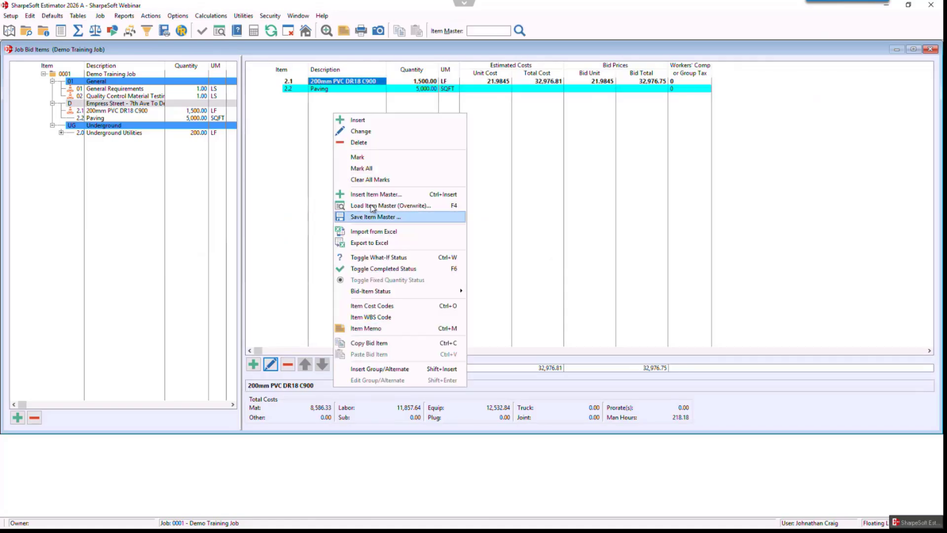
click(372, 206)
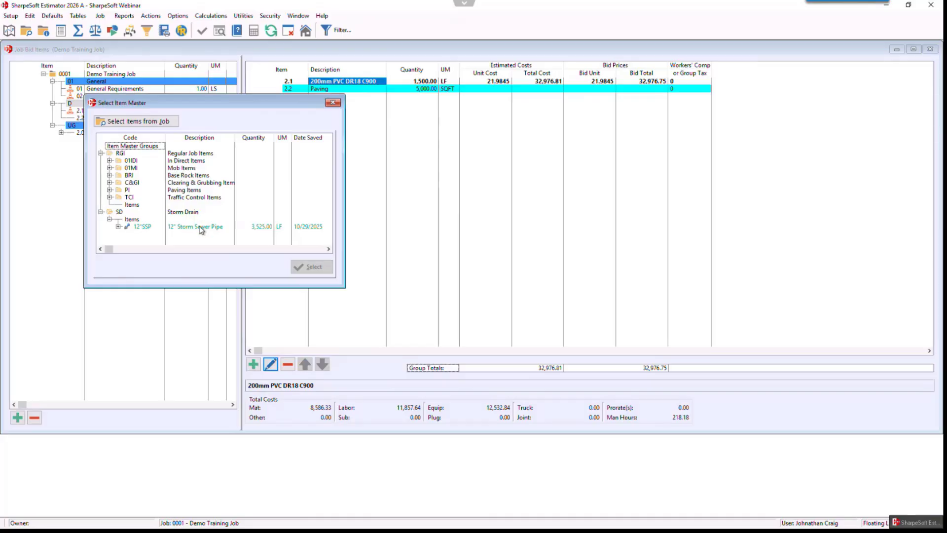
click(201, 228)
click(312, 267)
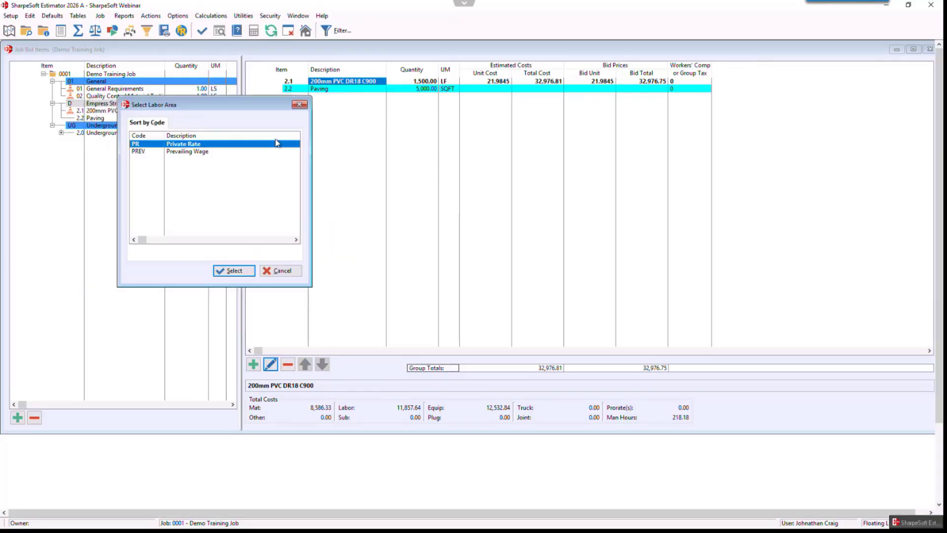
click(232, 270)
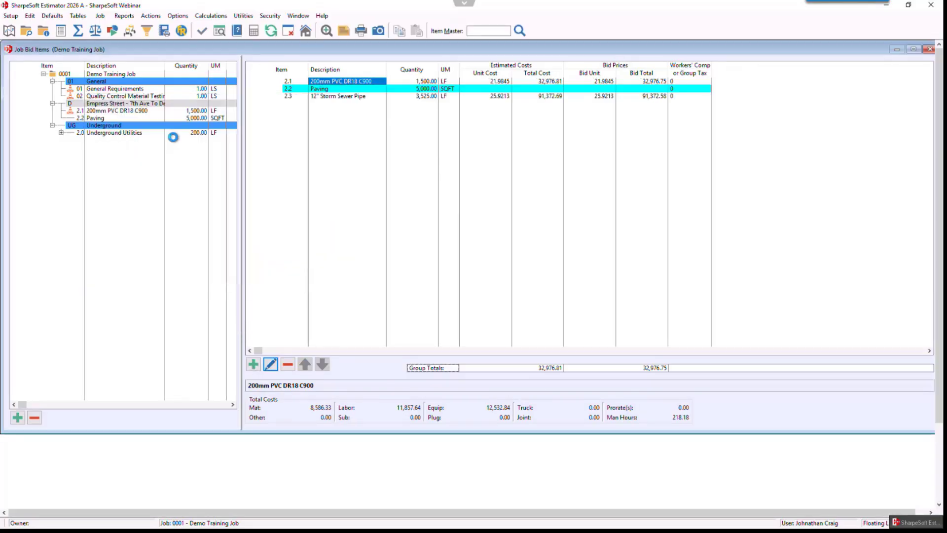
- Delete the last Supervisor line from the Storm Drain Pipe Crew in the 12" Storm Sewer Pipe bid item
double_click(354, 97)
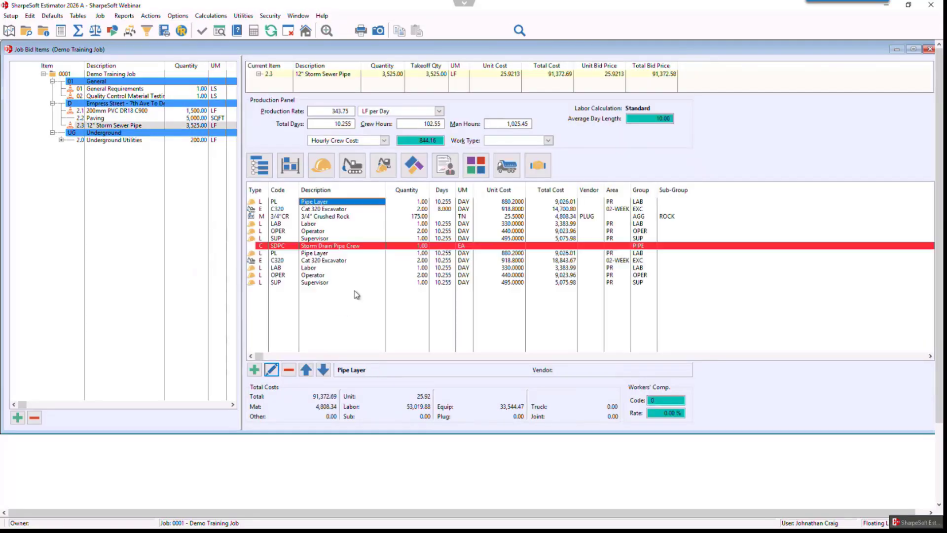
click(406, 301)
click(288, 369)
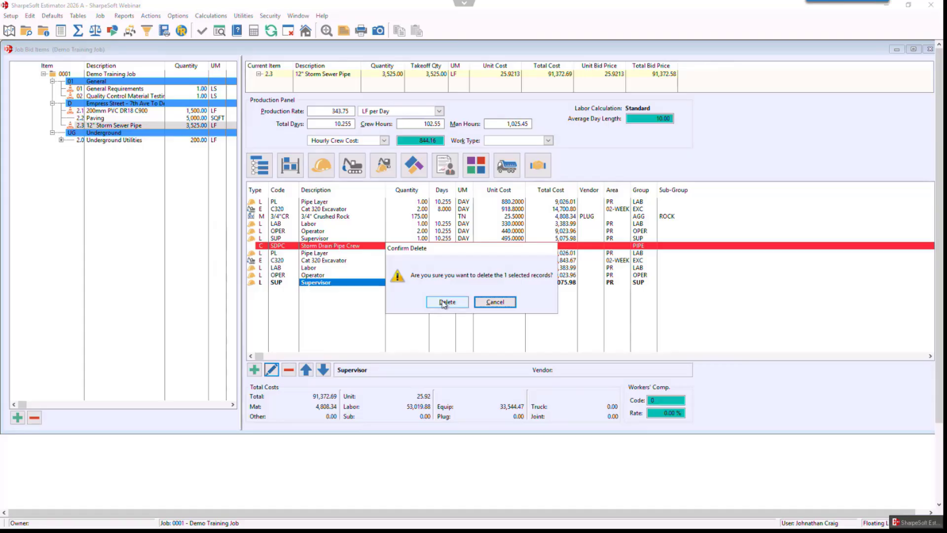
click(447, 301)
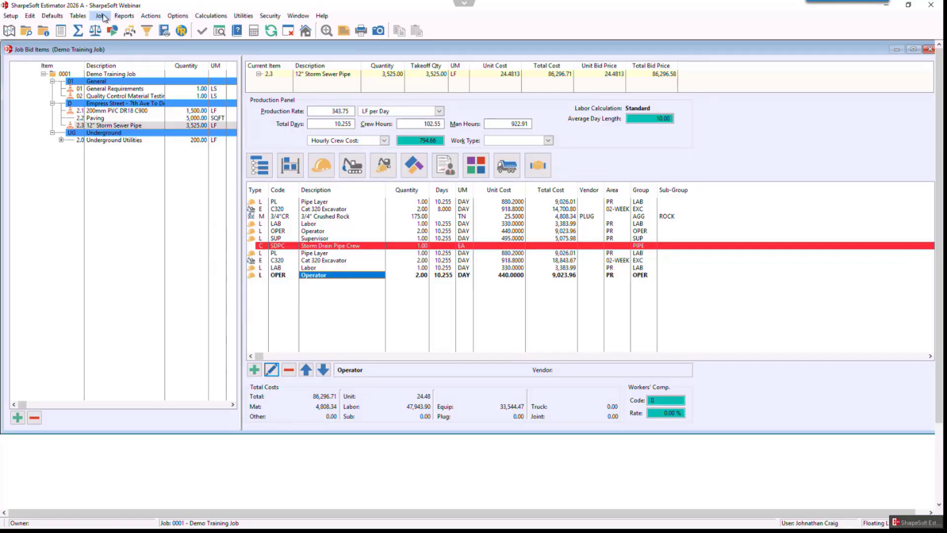
- View the item masters table to check the stored 12" Storm Sewer Pipe entry
click(78, 16)
click(106, 164)
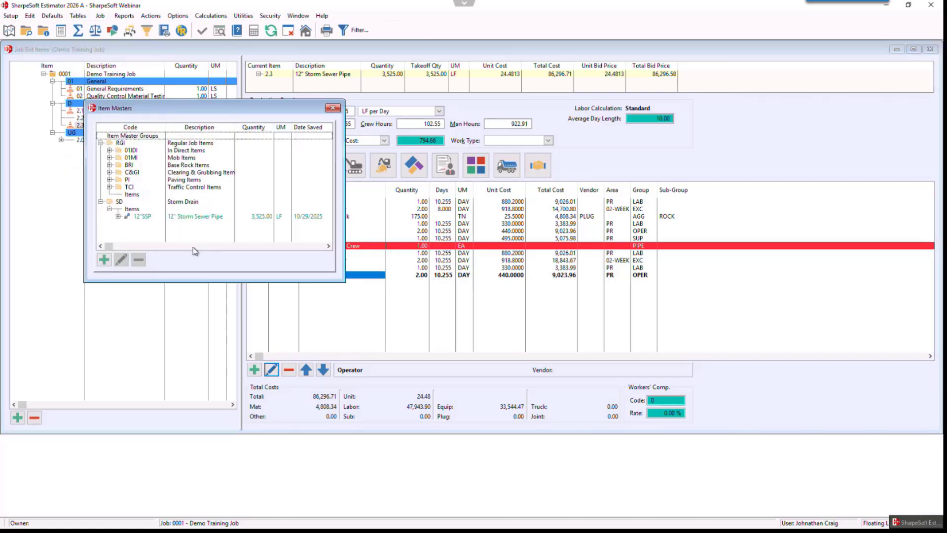
click(368, 312)
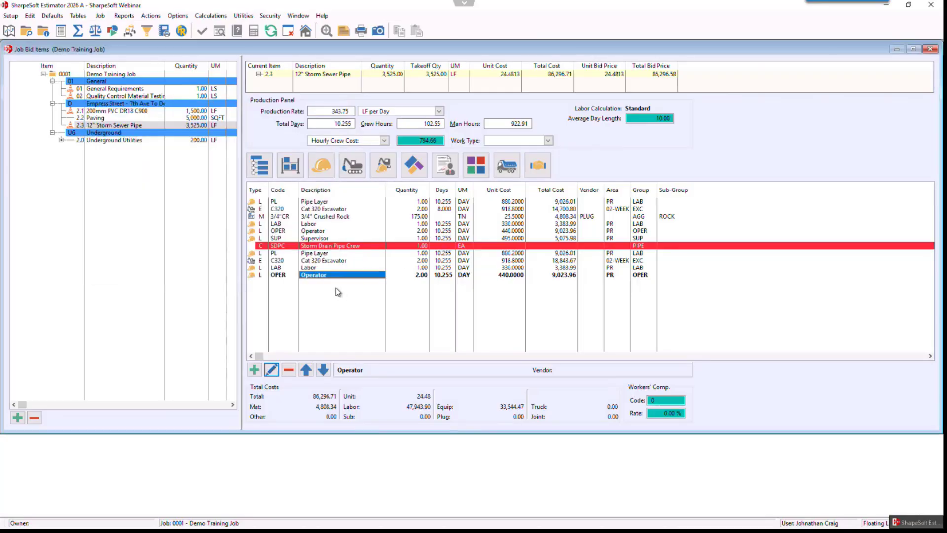
- View the group and item code options for saving the 12" Storm Sewer Pipe bid item as an item master, without saving
key(Escape)
right_click(343, 99)
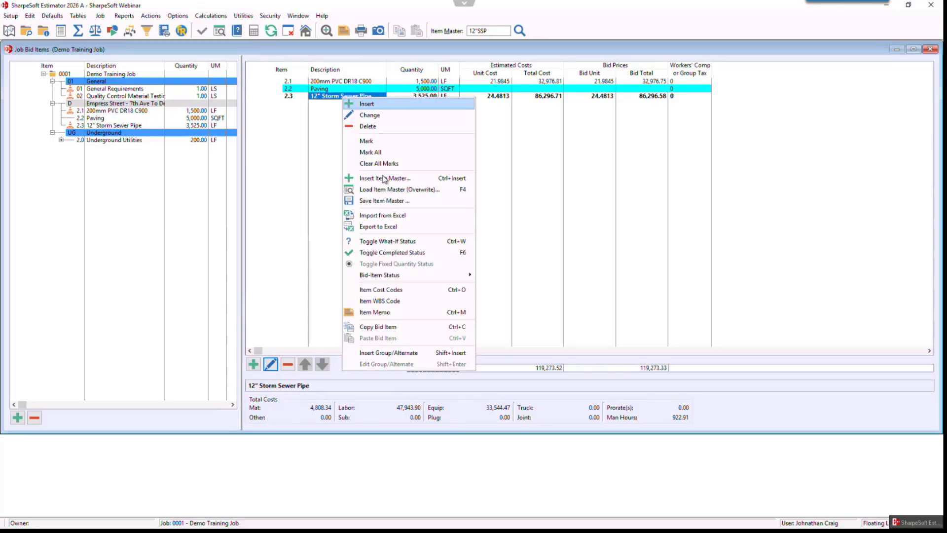
click(383, 201)
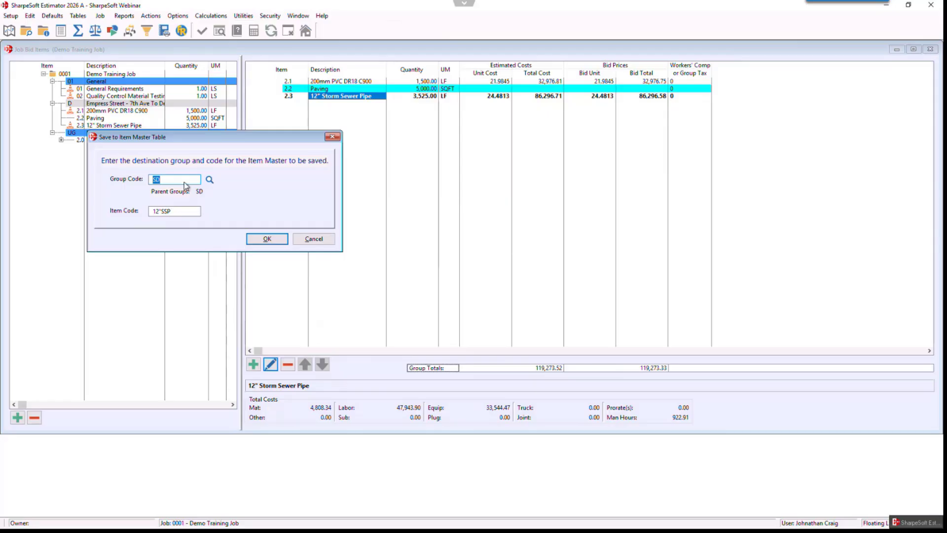
click(332, 137)
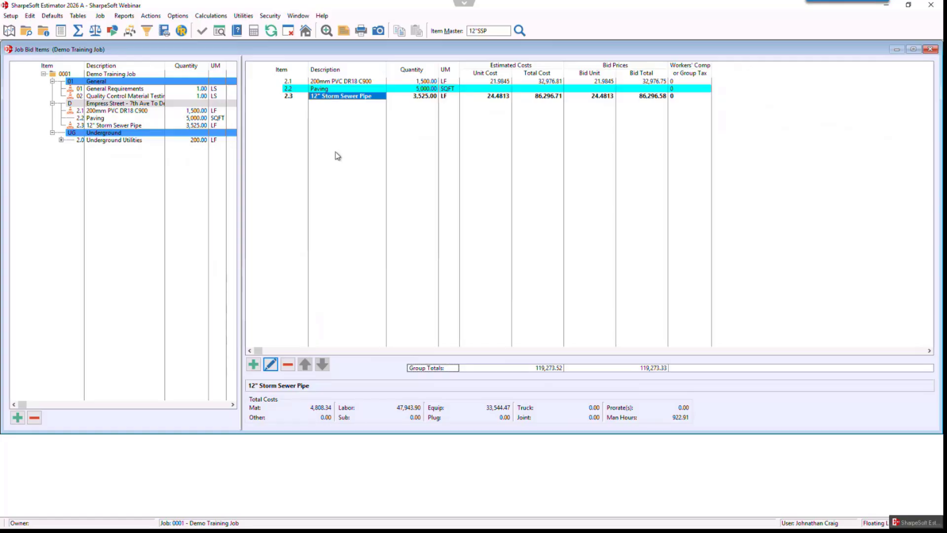
- Review the resources of the 12" Storm Sewer Pipe bid item, and return to the full list of job groups
double_click(331, 97)
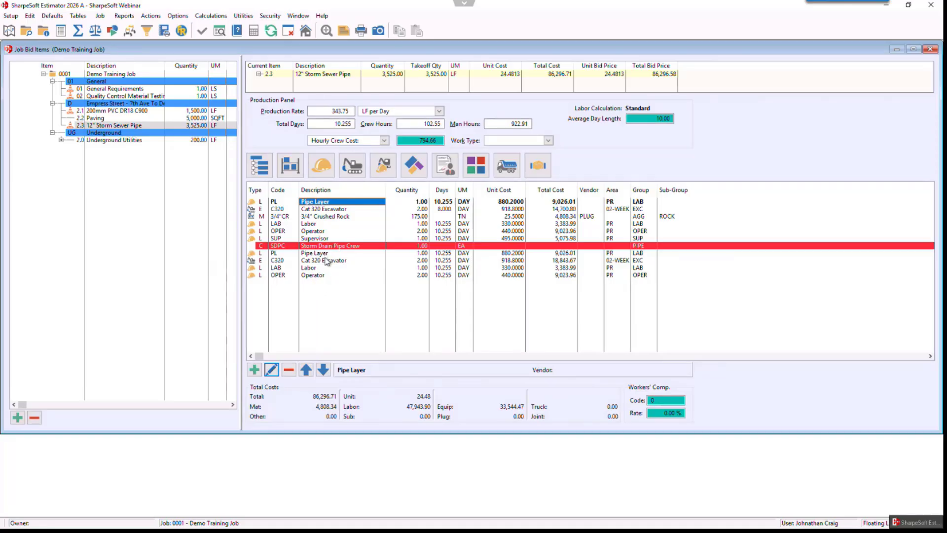
key(Escape)
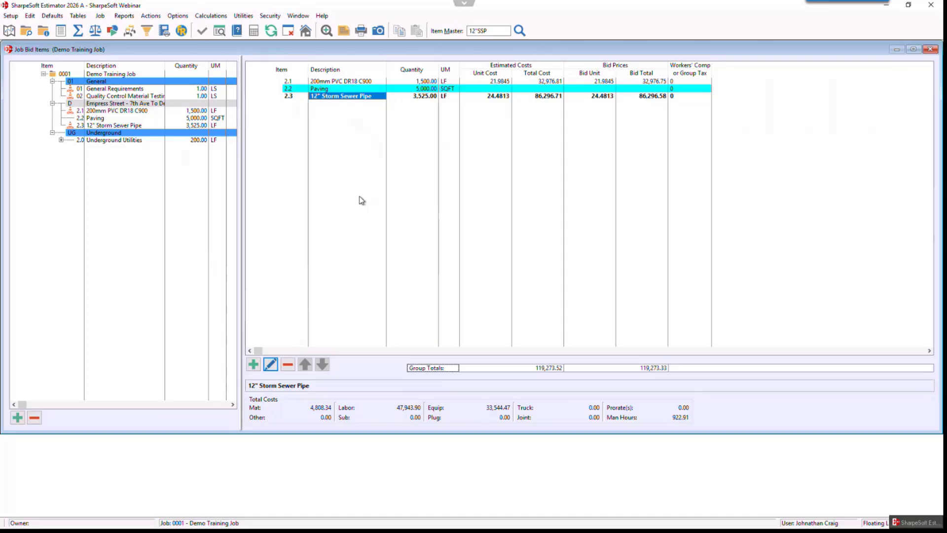
key(Home)
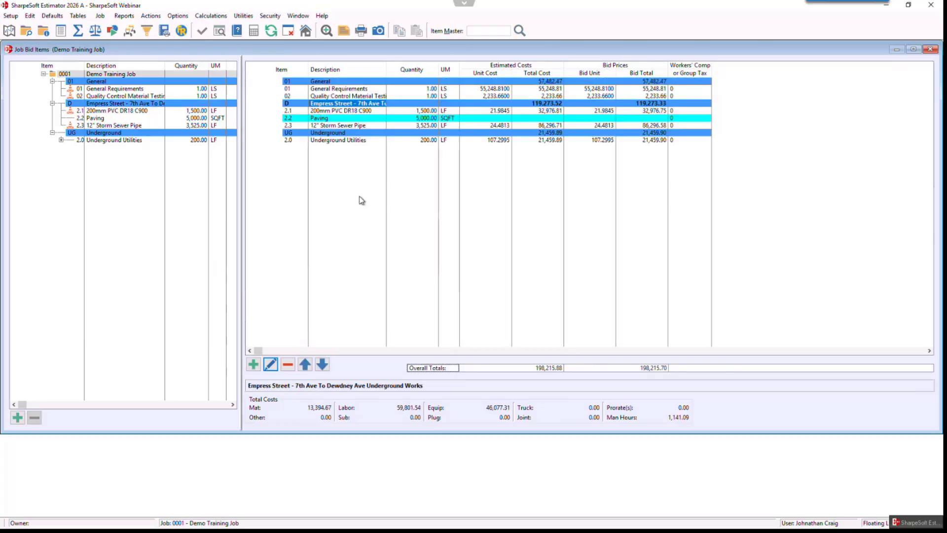
key(Home)
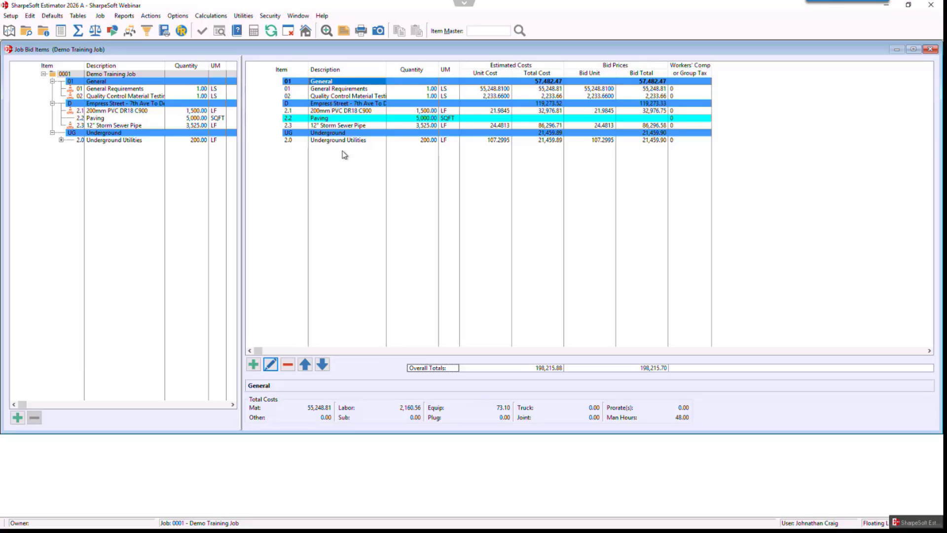
click(316, 135)
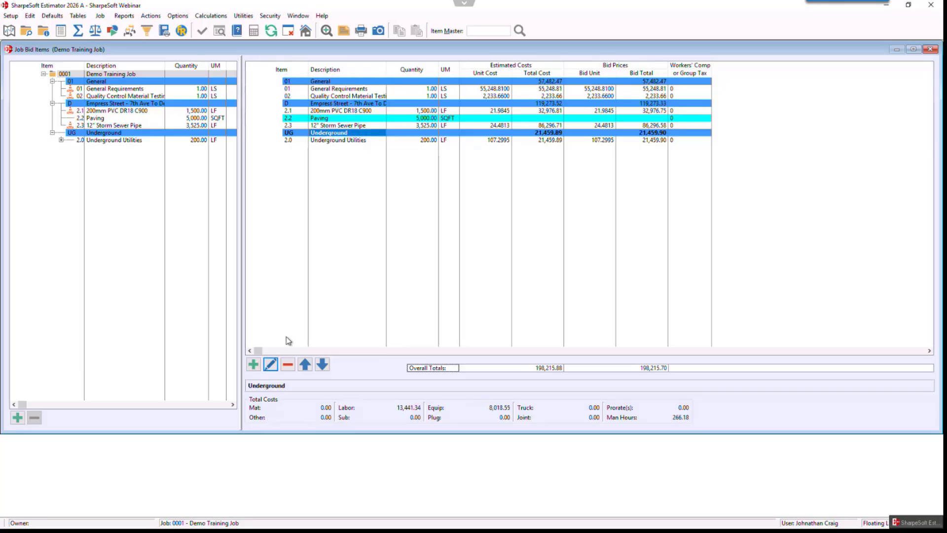
click(271, 364)
key(shift+Tab)
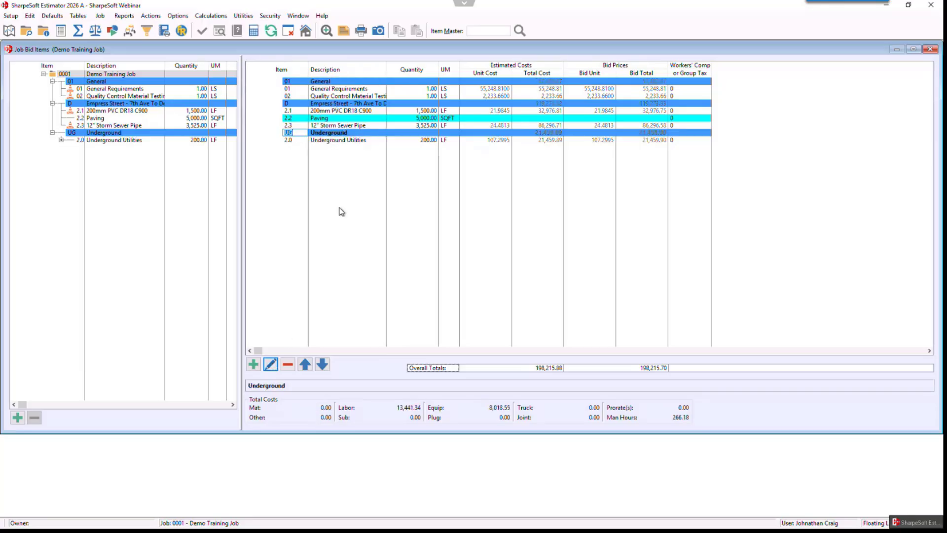
key(Return)
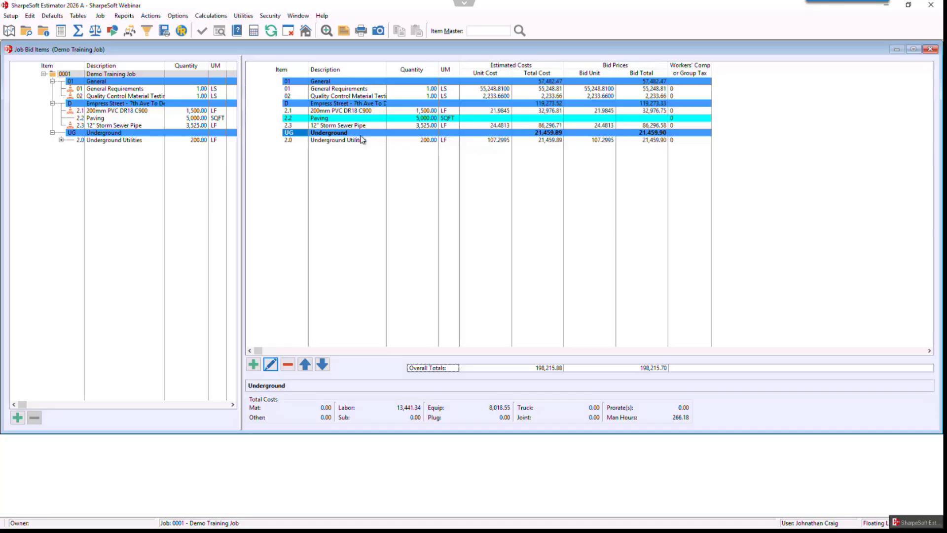
right_click(347, 133)
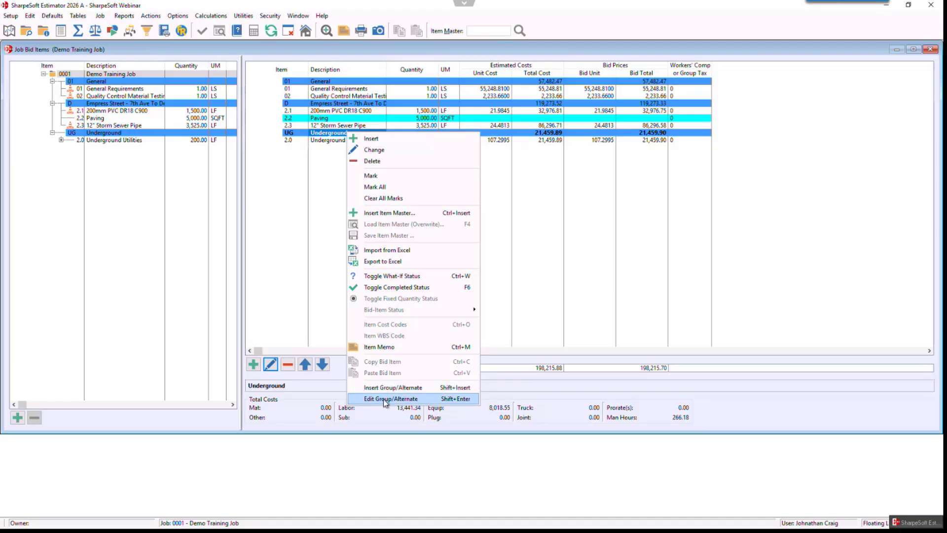
click(318, 168)
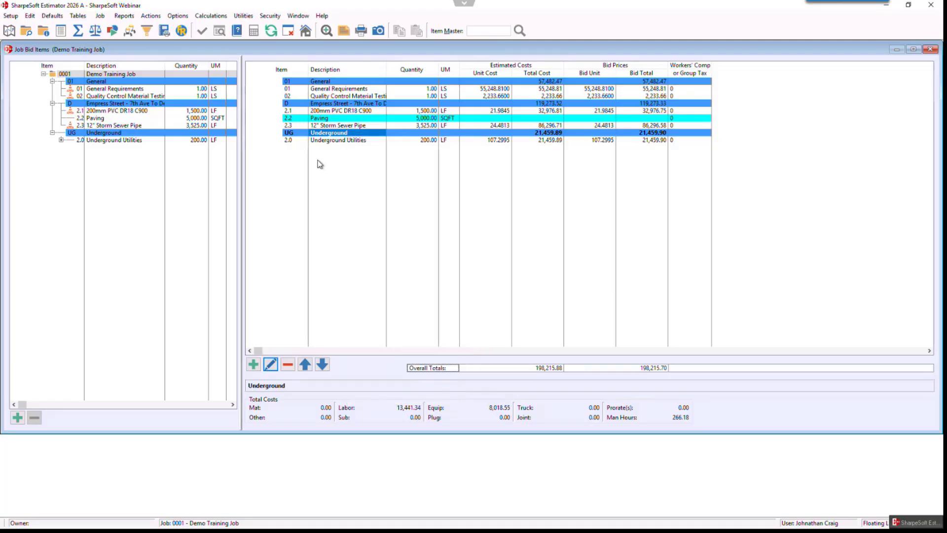
- Insert an alternate bid item group with code ALT1 and description Alternate 1
right_click(319, 164)
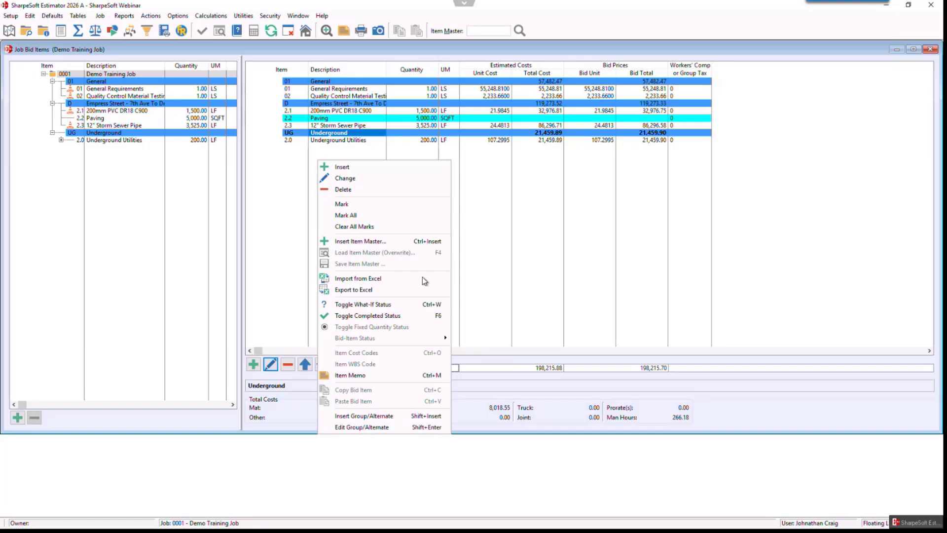
click(368, 416)
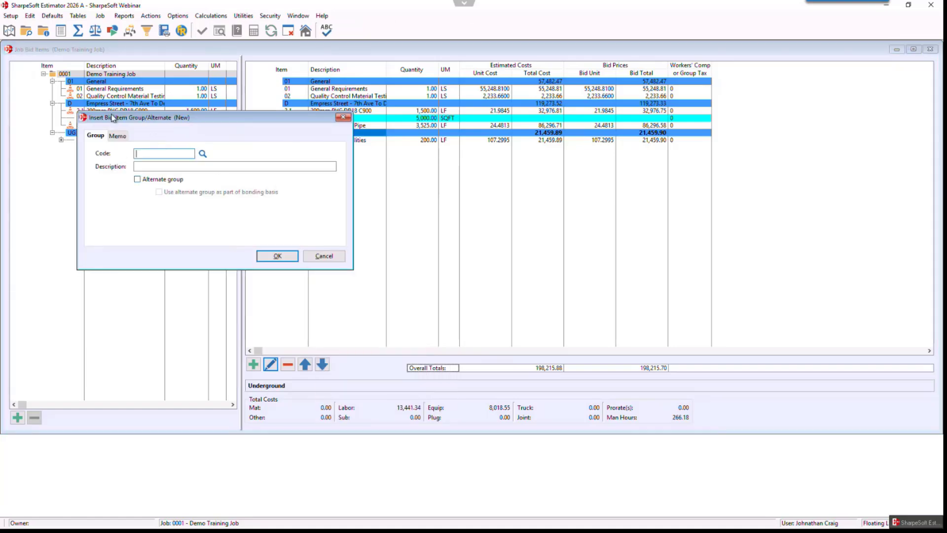
click(138, 179)
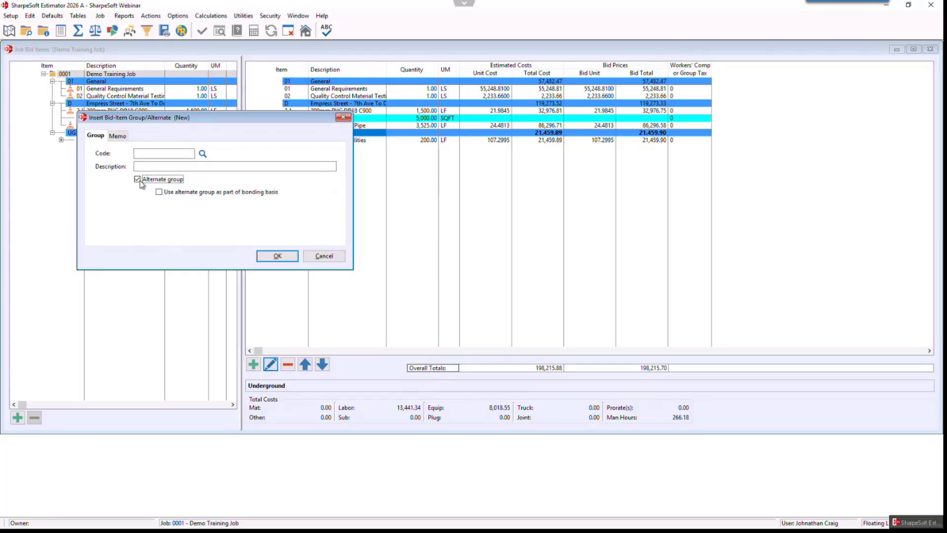
click(155, 152)
text(ALT1)
key(Tab)
text(A)
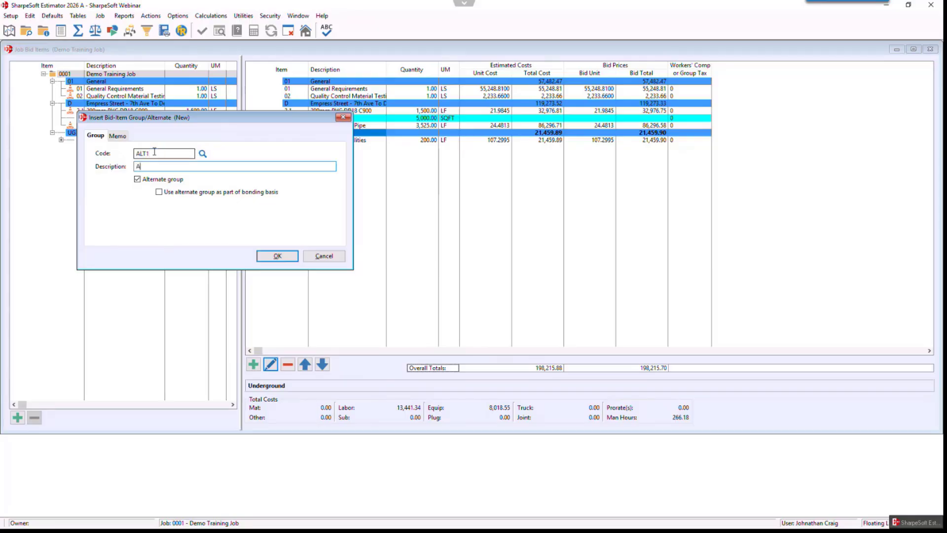
text(lternate 1)
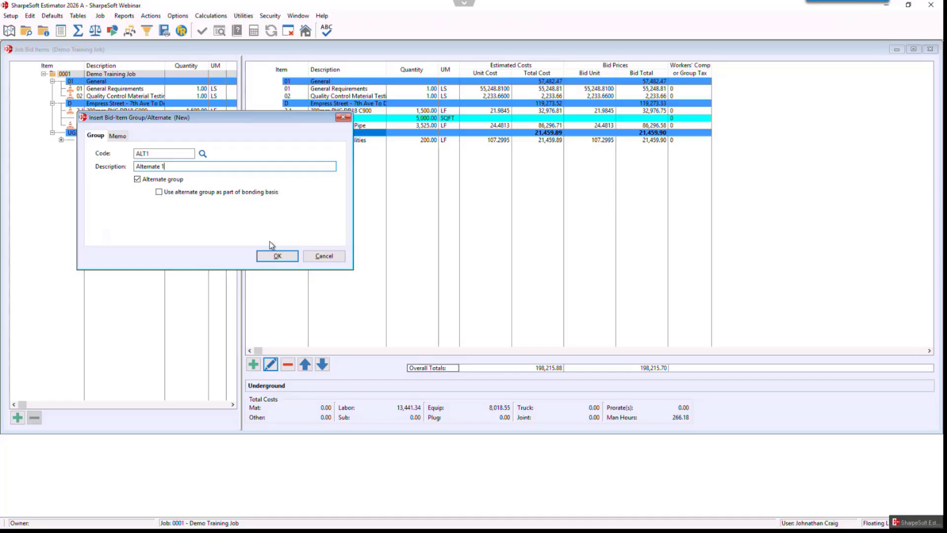
click(277, 256)
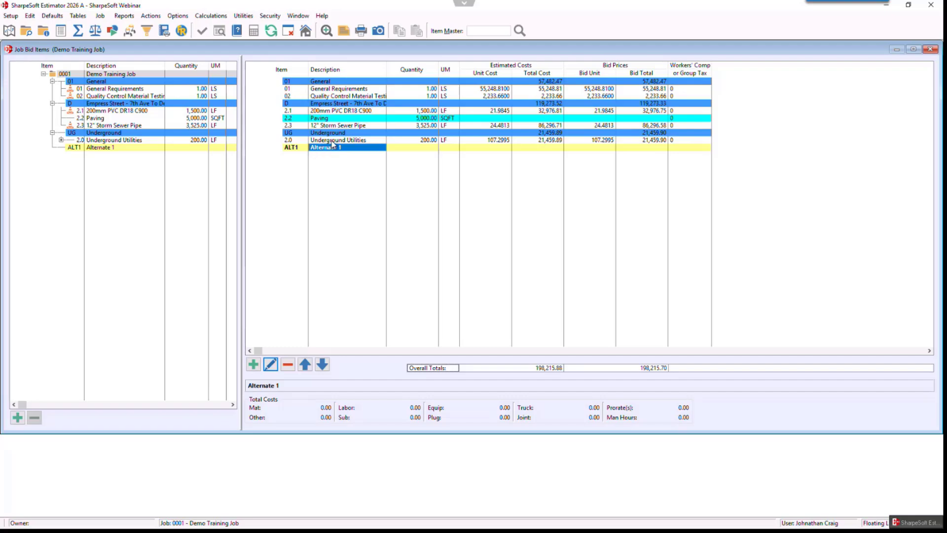
- Move the Underground Utilities bid item into the Alternate 1 group, and delete the emptied Underground group
drag(332, 143, 336, 165)
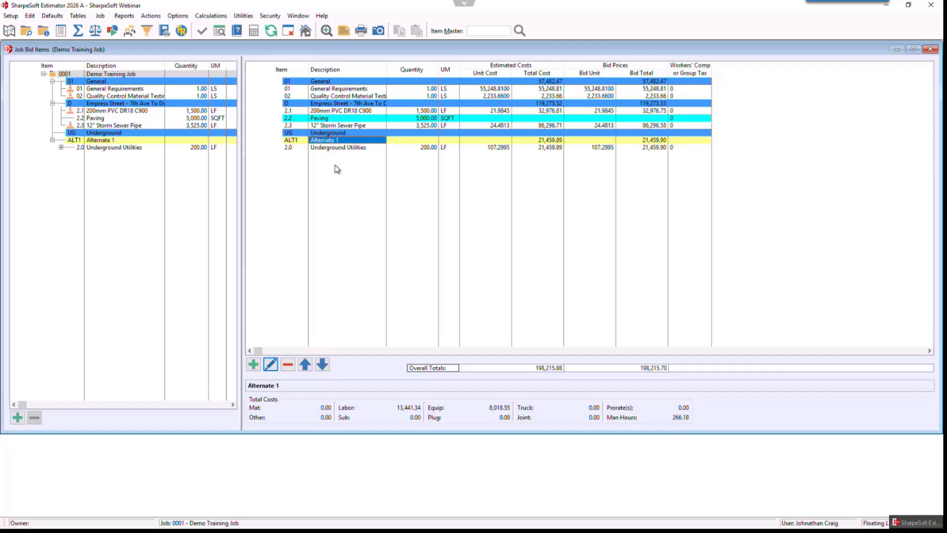
click(336, 132)
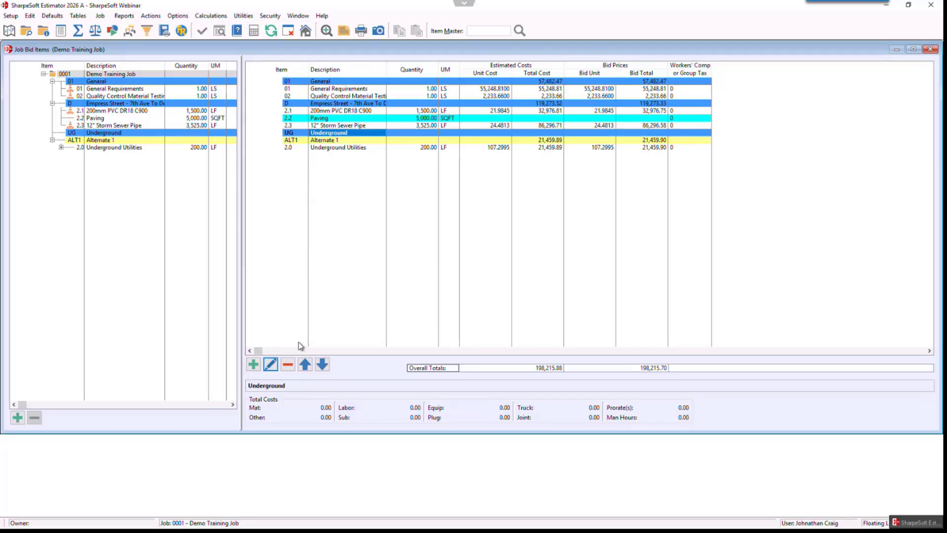
click(288, 365)
click(471, 302)
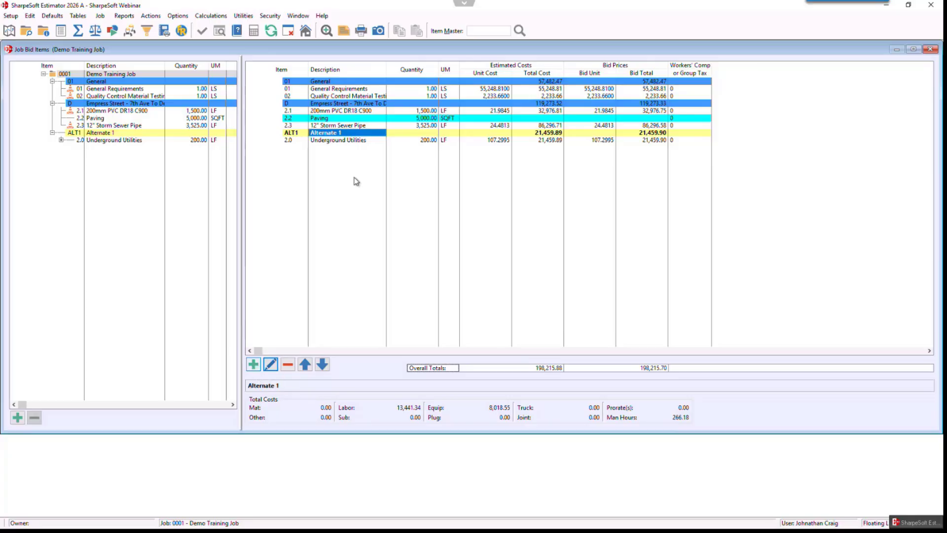
- Insert a second alternate bid item group with code ALT2 and description Alternate 2
right_click(337, 173)
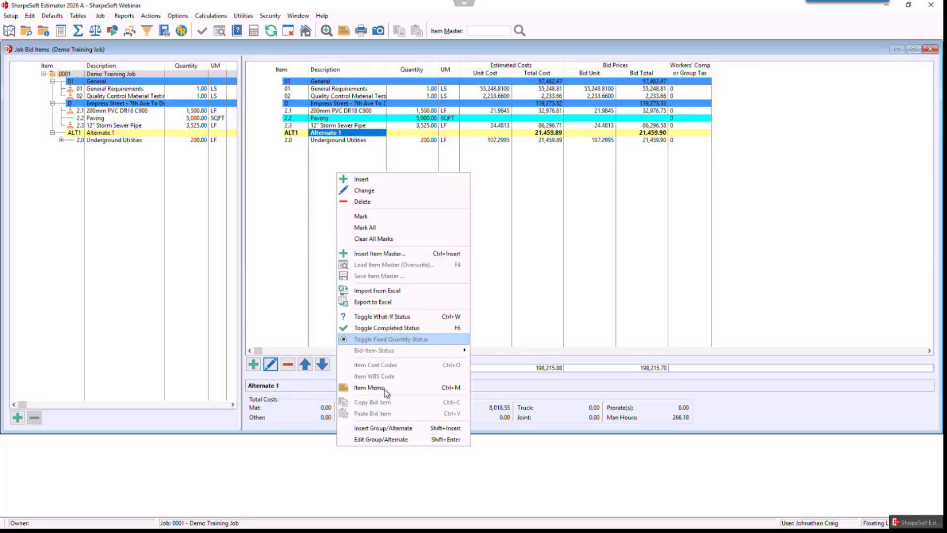
click(384, 429)
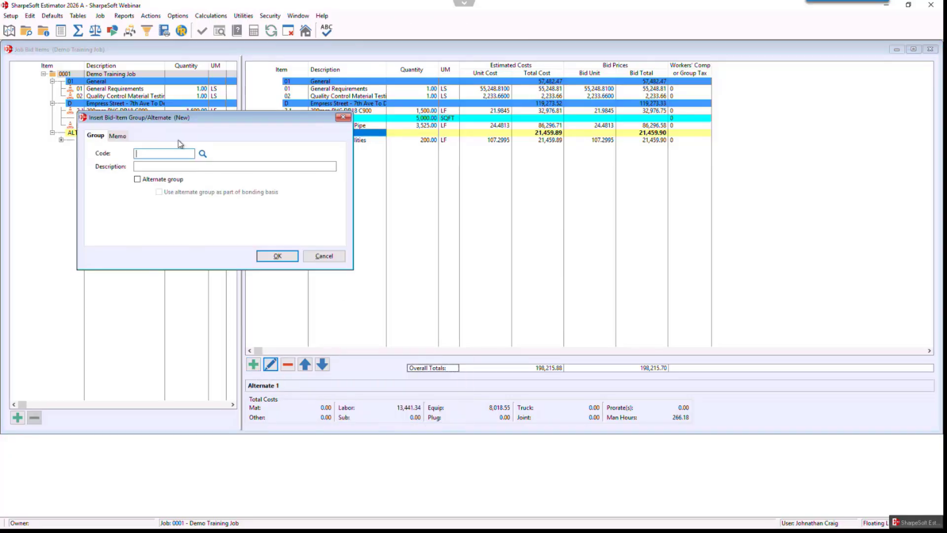
click(138, 179)
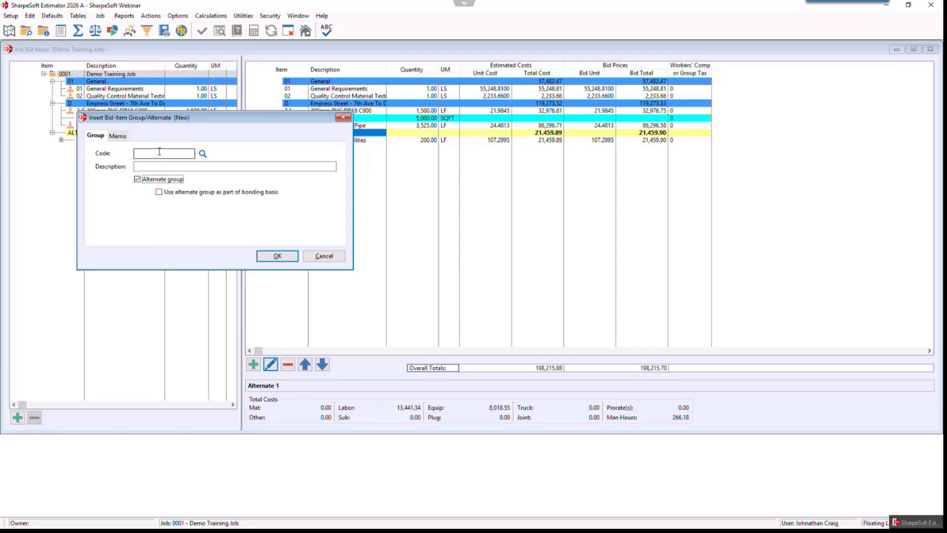
click(158, 153)
text(ALT)
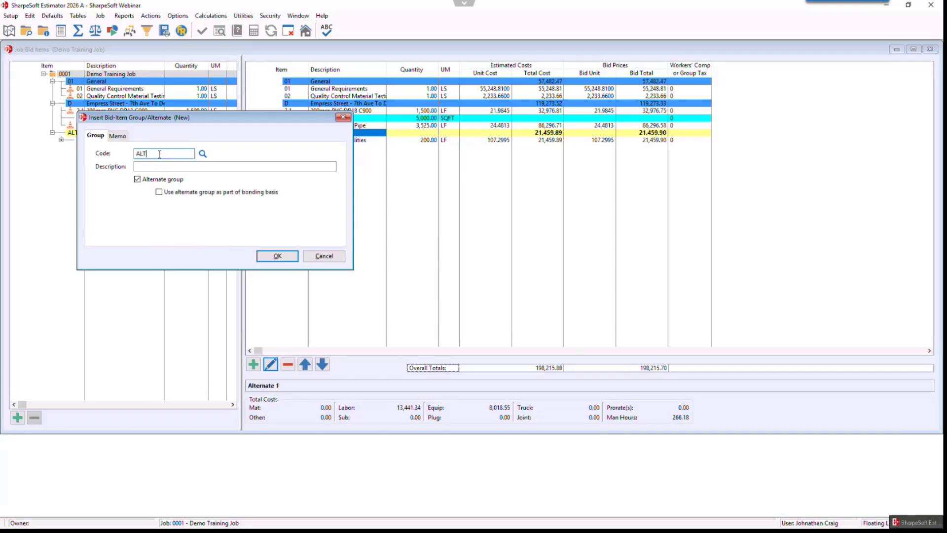
text(2)
key(Tab)
text(Alter)
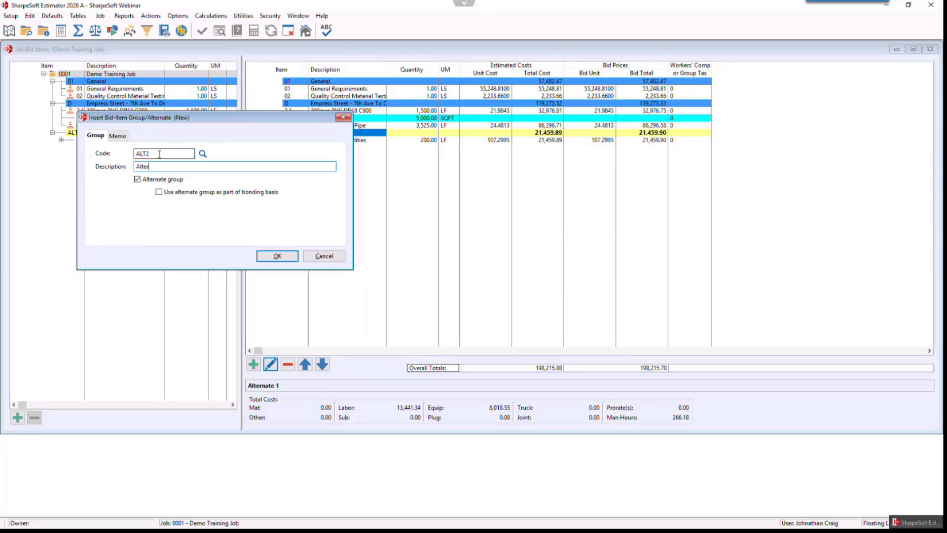
text(nate 2)
click(283, 257)
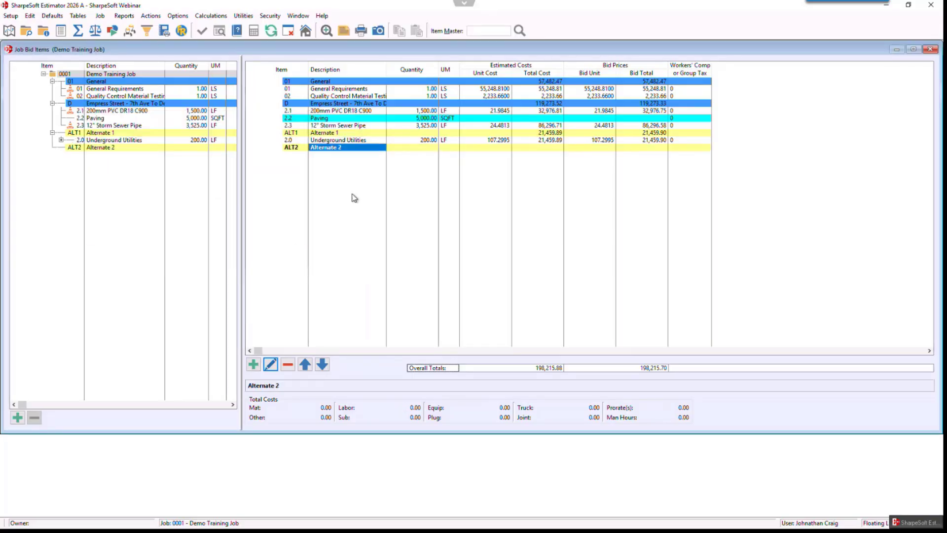
- Copy the 12" Storm Sewer Pipe bid item into the Alternate 2 group
click(345, 126)
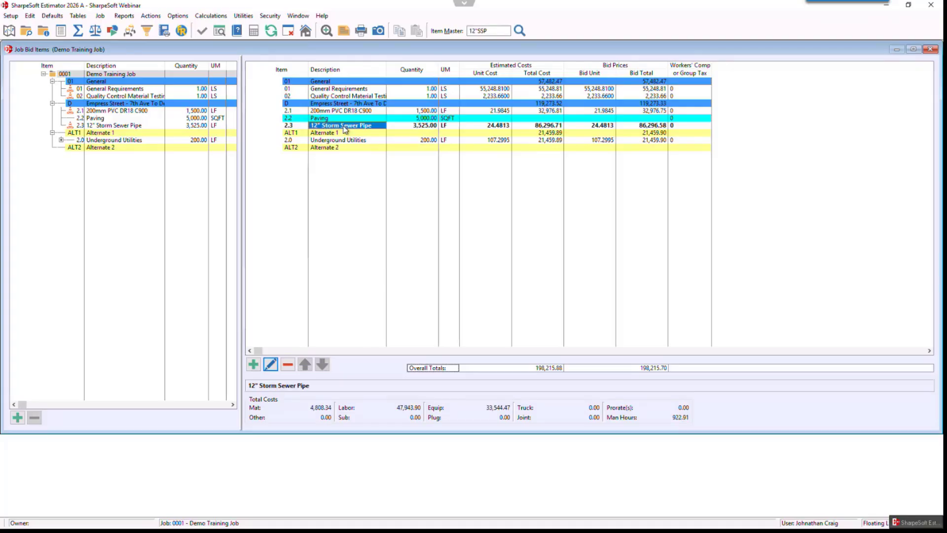
drag(345, 128, 343, 159)
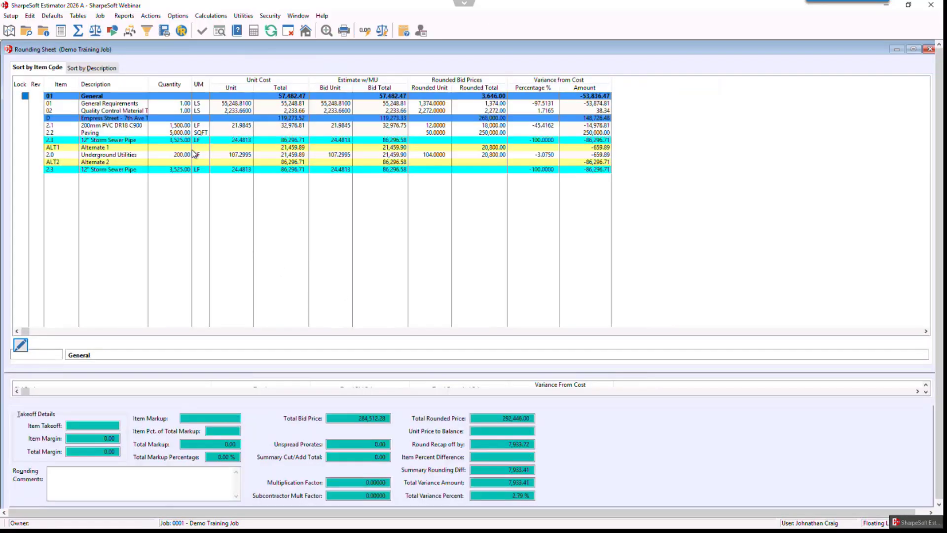
- Automatically round the bid unit prices of all unlocked bid items in the rounding sheet
click(364, 31)
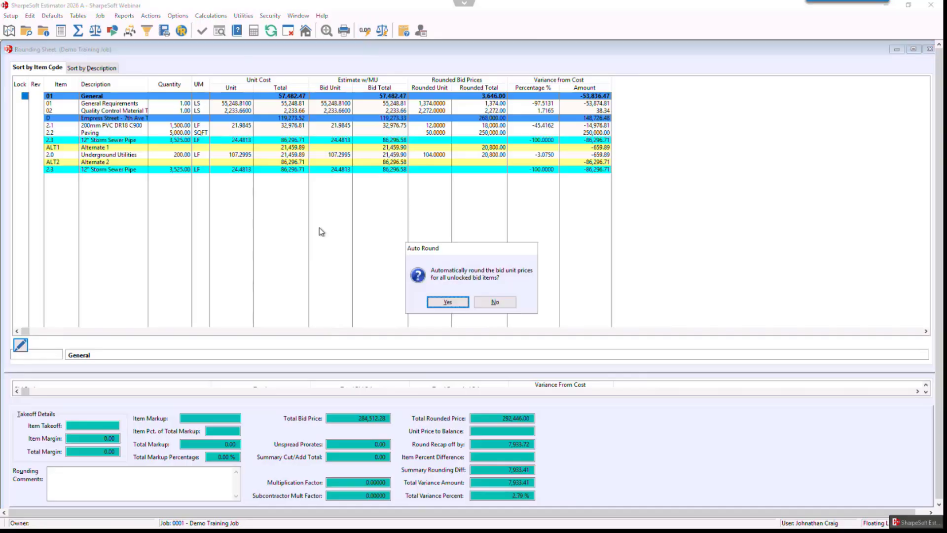
click(449, 302)
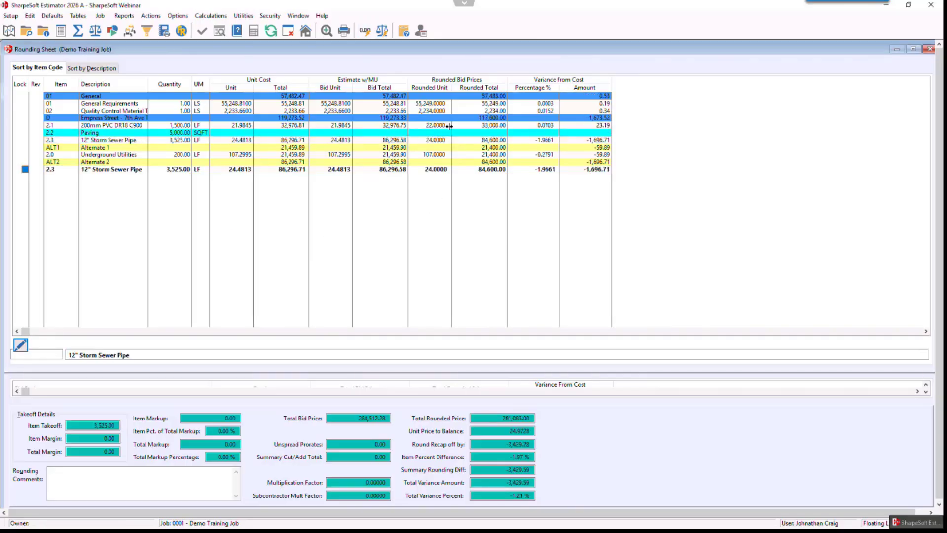
- Delete the existing Bb+1 package from the job's bid packages
click(403, 33)
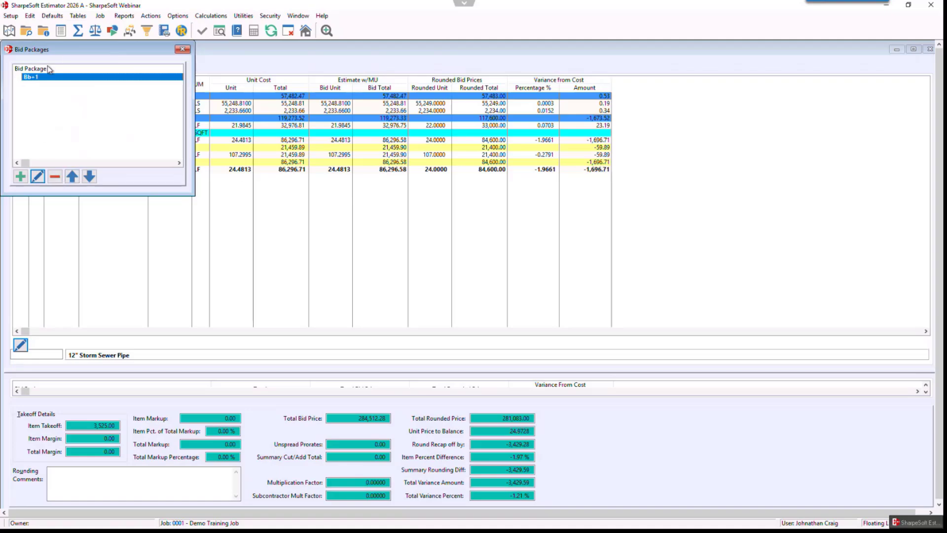
click(54, 177)
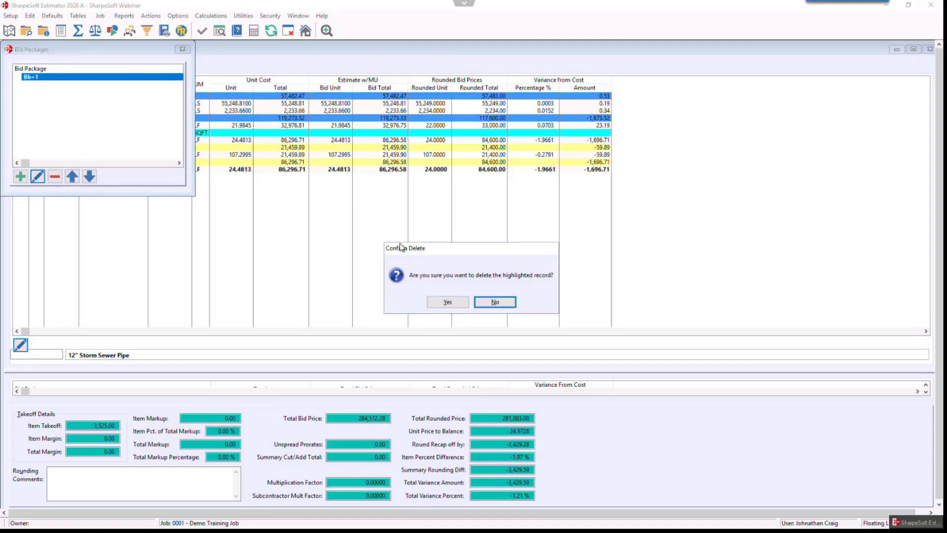
click(446, 302)
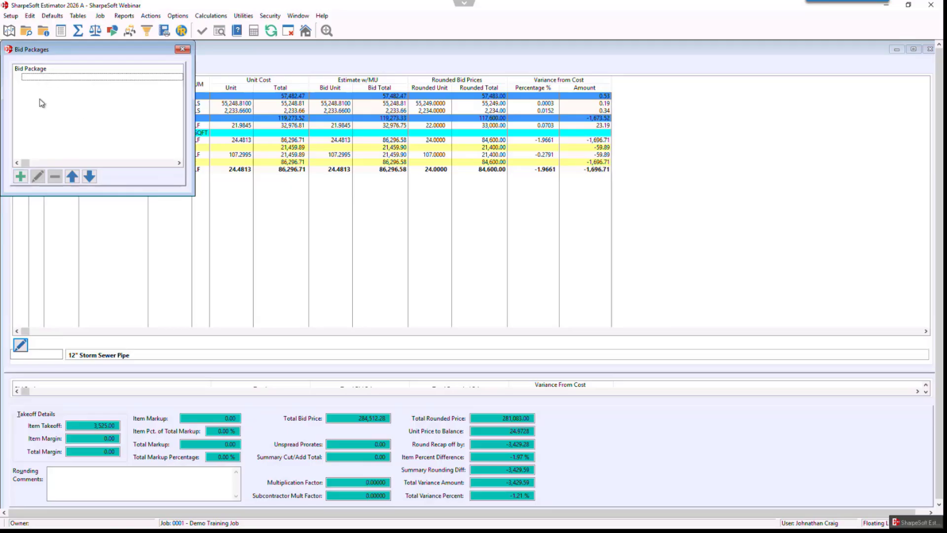
- Add three bid packages named Base +1, Base +2 and Base +1 &2
click(21, 177)
text(Bas)
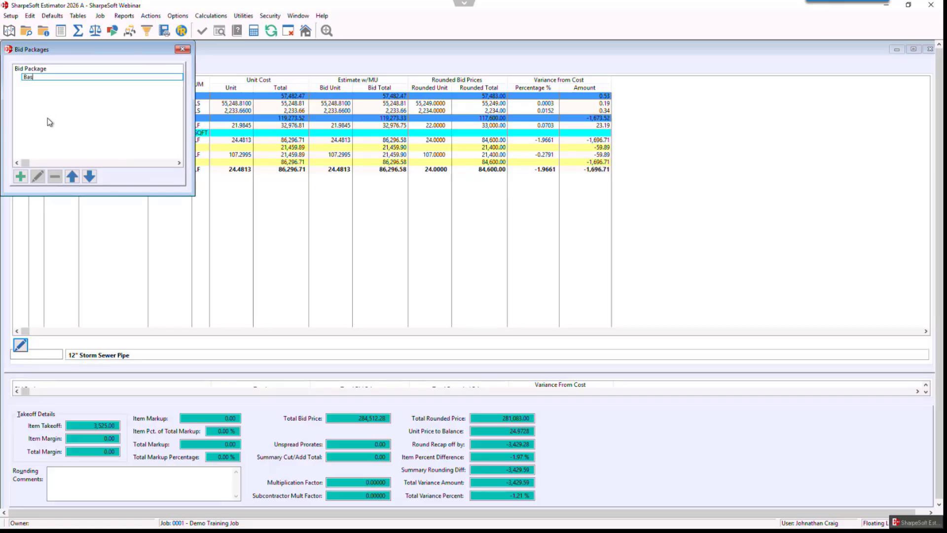
text(e + 1)
key(Return)
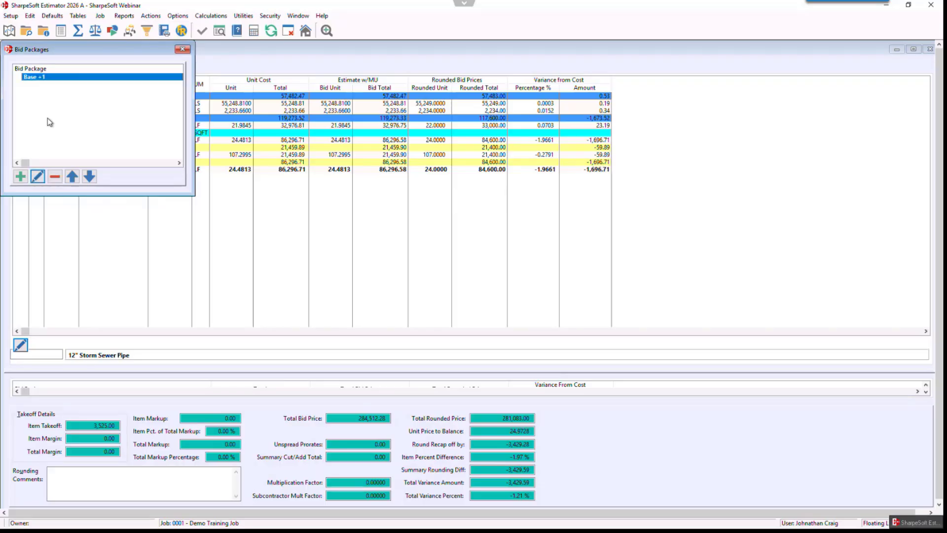
click(20, 176)
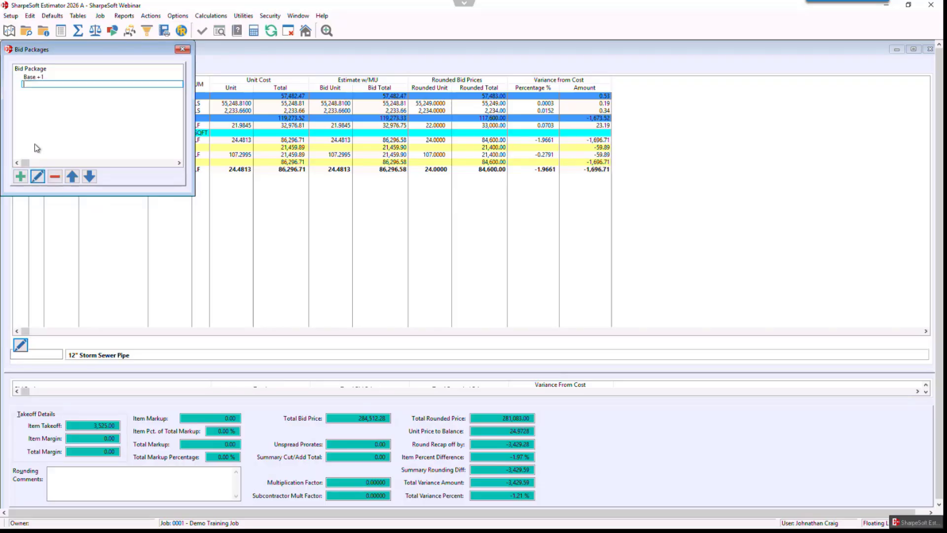
text(Base +2)
key(Return)
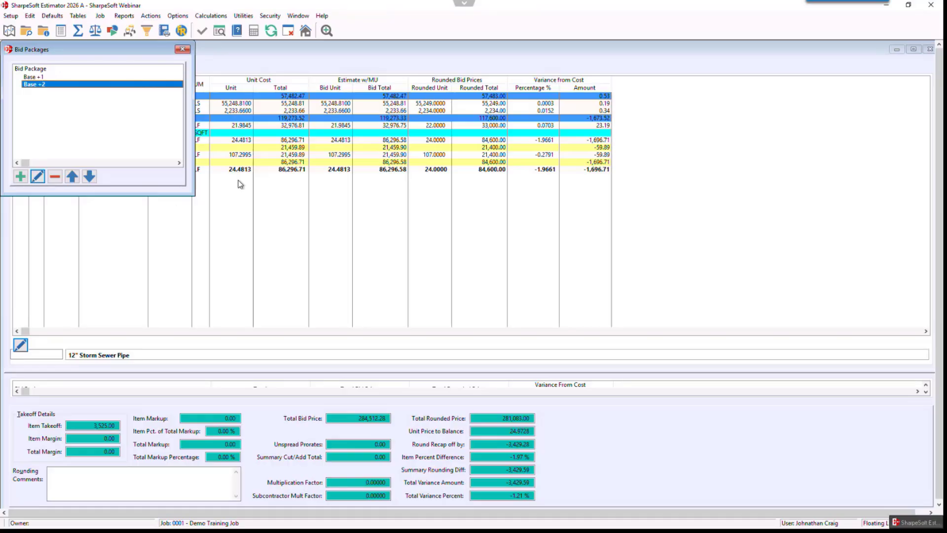
click(21, 176)
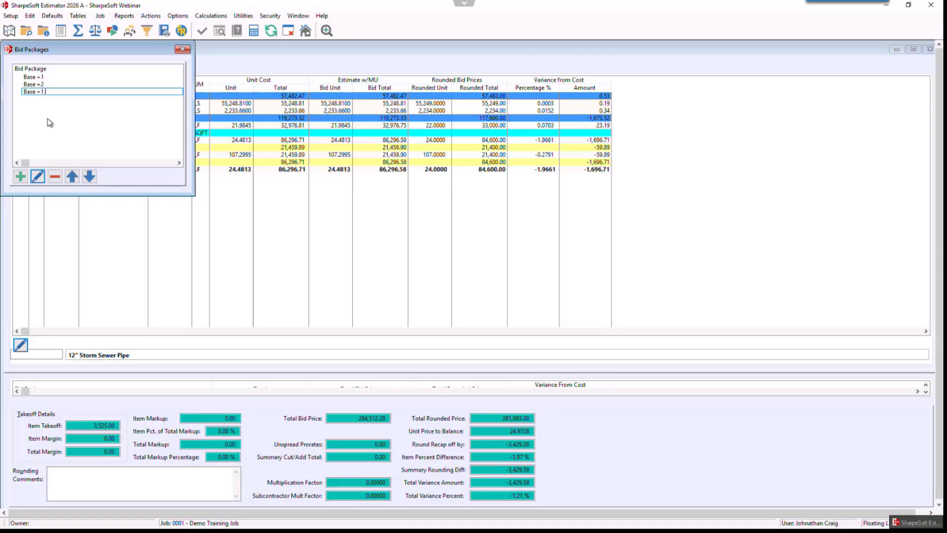
text(Base +1 &2)
key(Return)
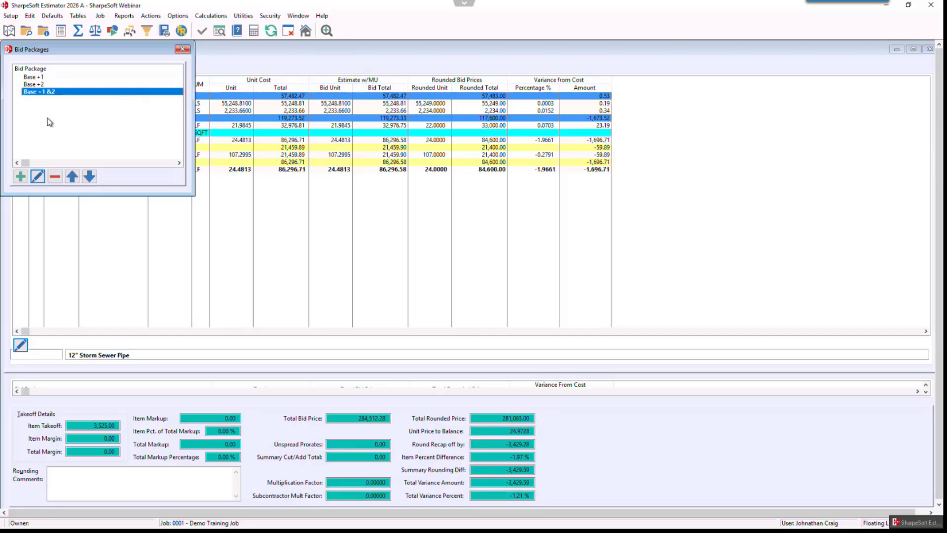
- Assign Alternate 1 to the Base +1 bid package and Alternate 2 to the Base +2 bid package
double_click(40, 78)
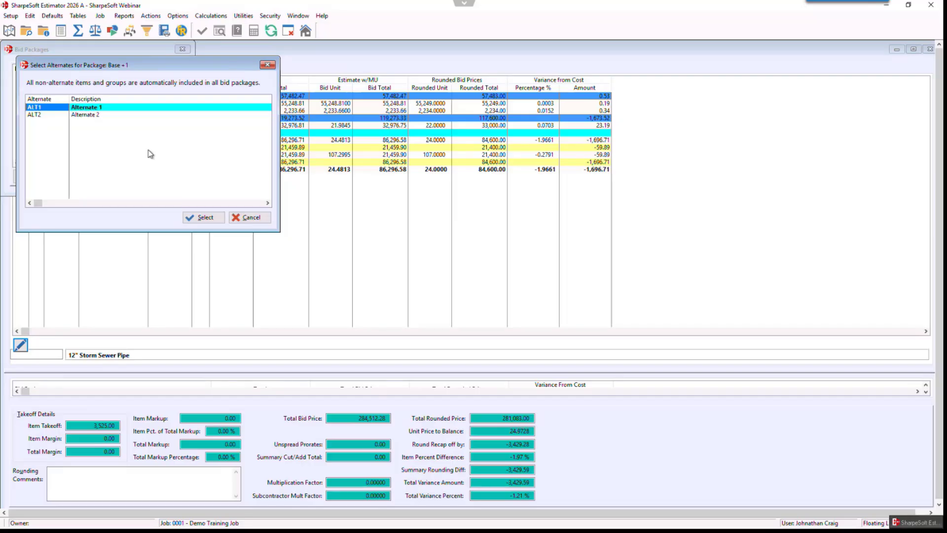
click(205, 218)
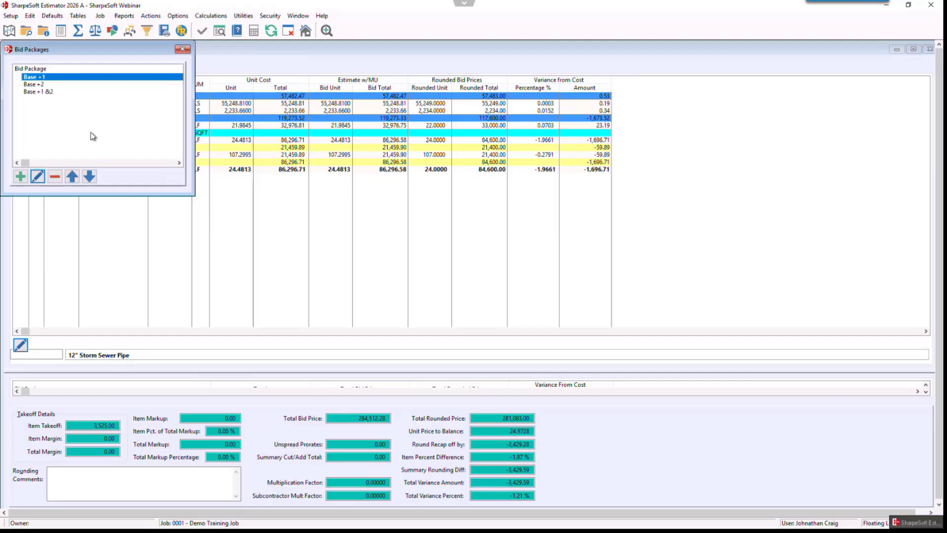
click(41, 86)
double_click(41, 87)
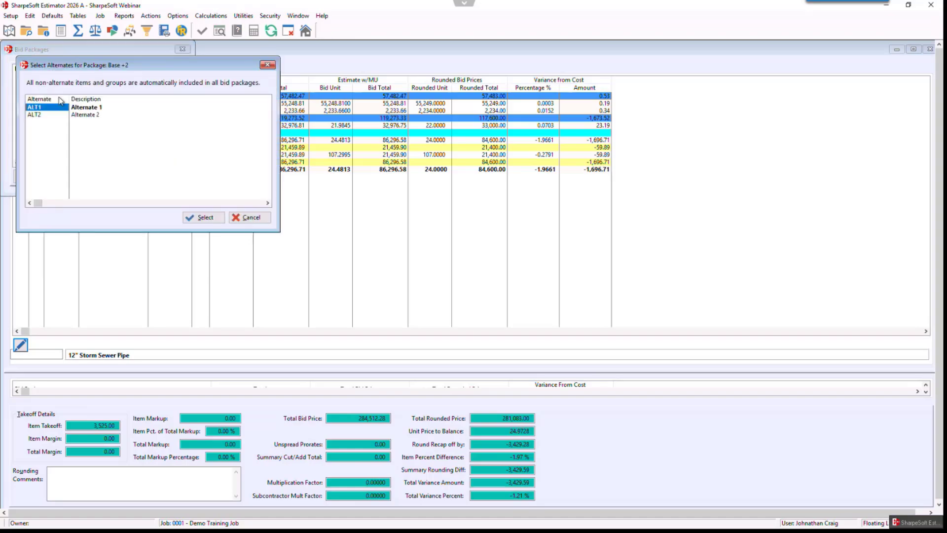
click(91, 115)
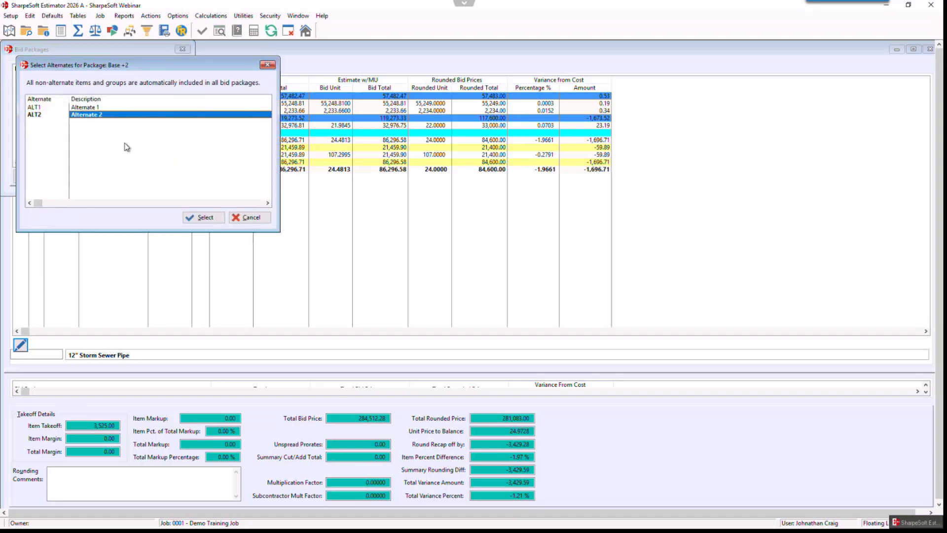
click(204, 217)
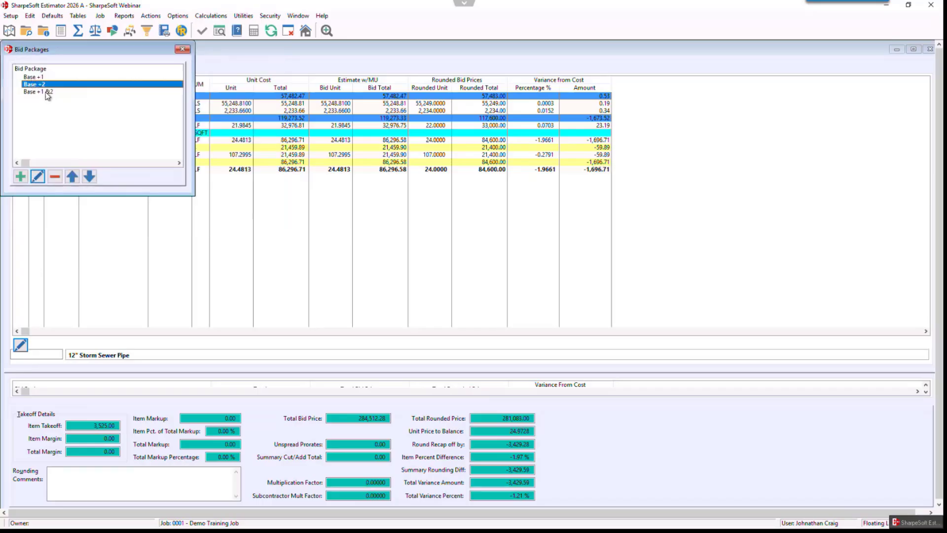
- Assign both Alternate 1 and Alternate 2 to the Base +1 &2 bid package and close the bid packages
double_click(45, 92)
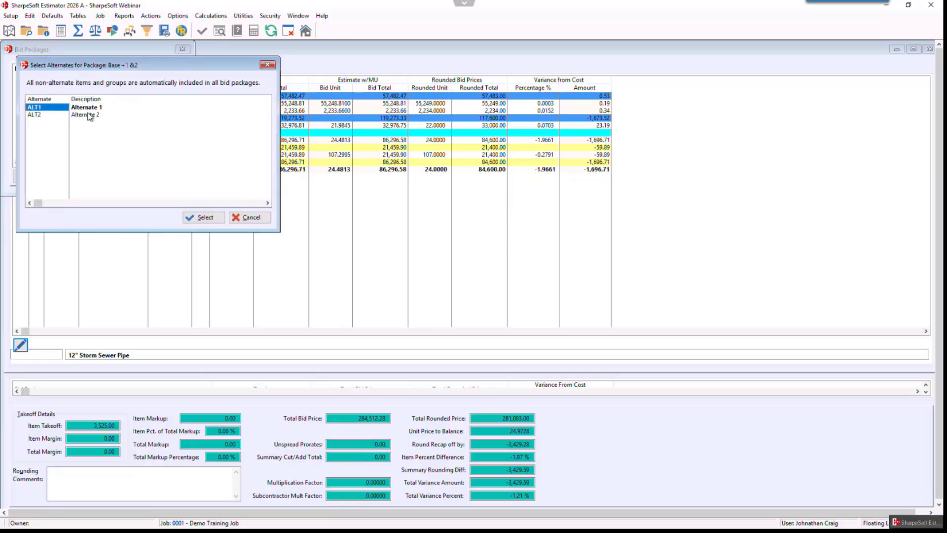
click(60, 116)
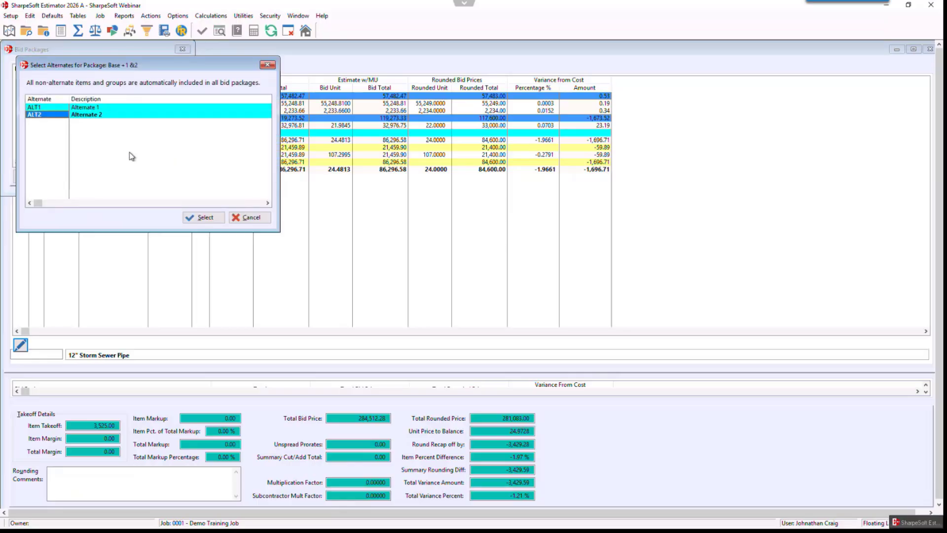
click(204, 218)
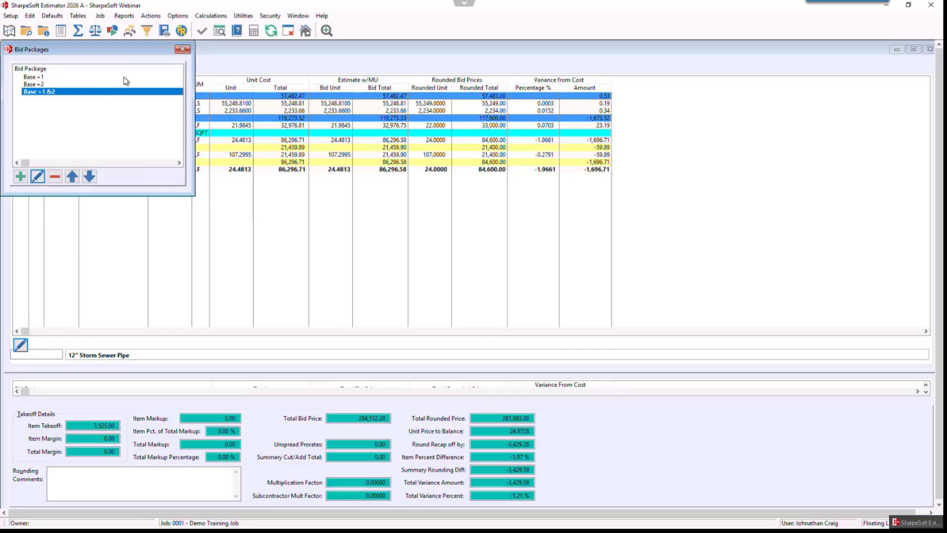
click(181, 50)
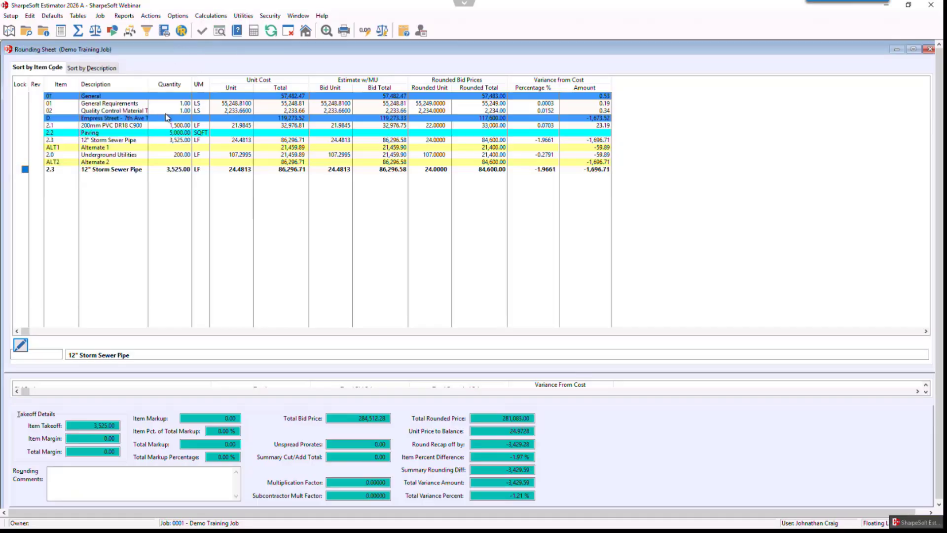
- Preview the Proposal report for only the Base +1 &2 bid package, review its item groups and totals, and close the preview
click(165, 33)
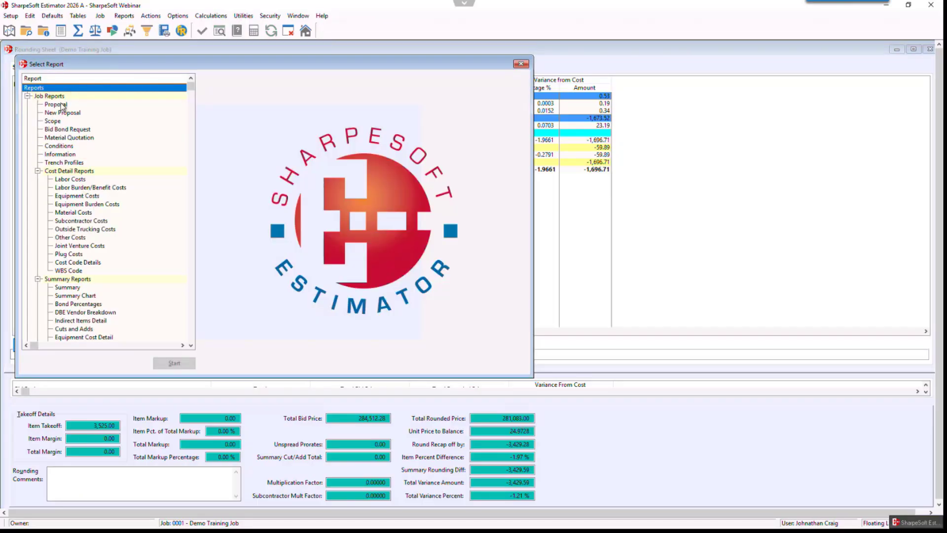
key(Return)
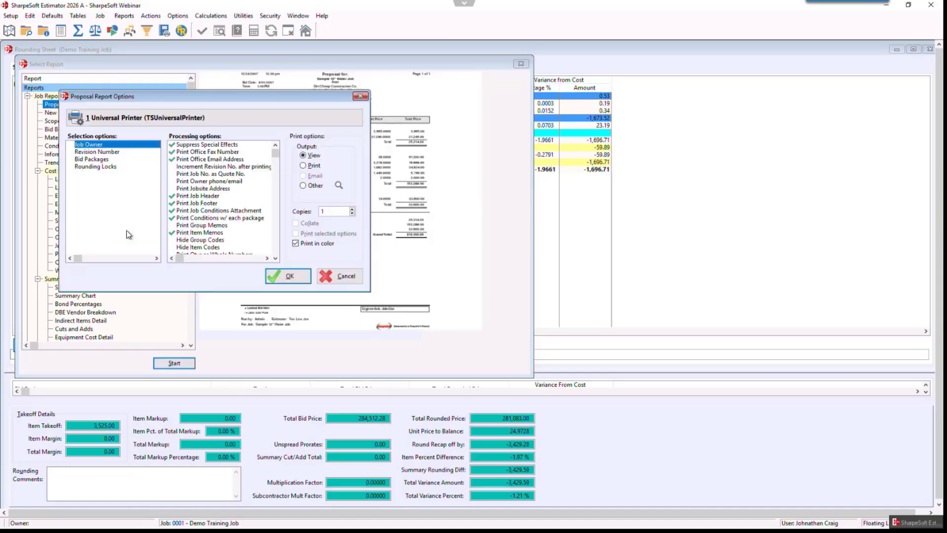
click(95, 159)
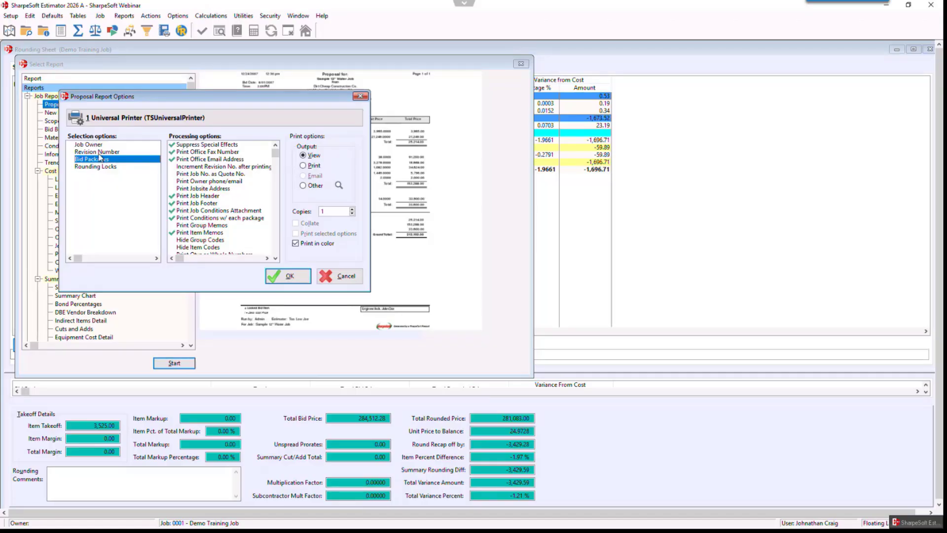
double_click(90, 159)
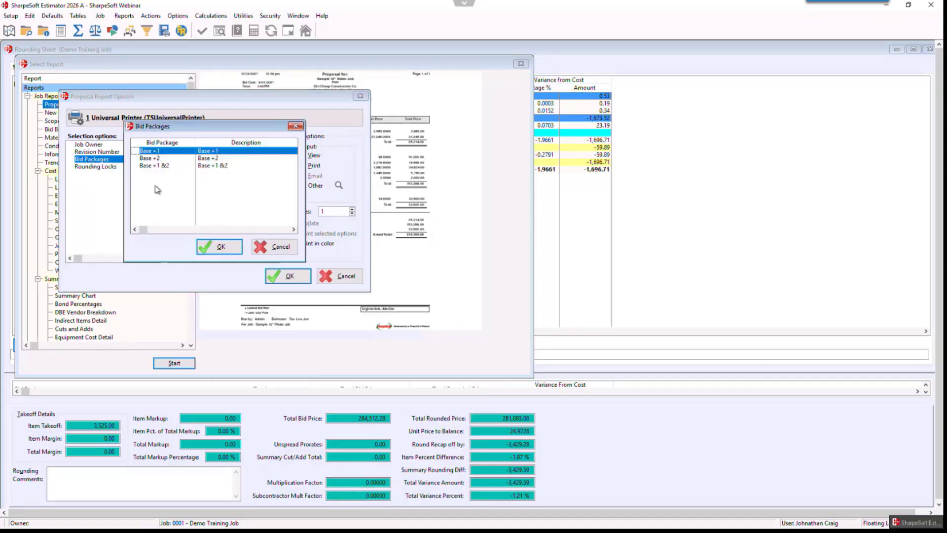
click(155, 164)
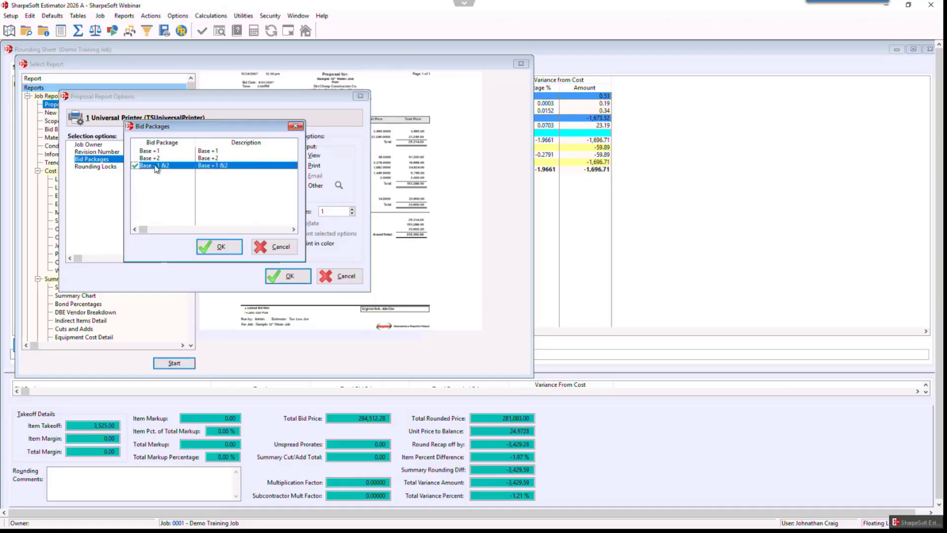
click(220, 248)
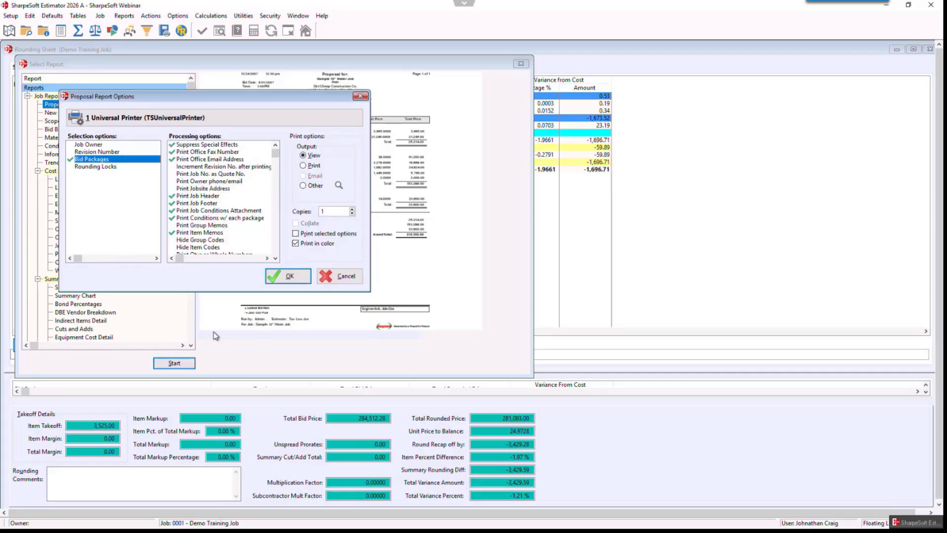
click(288, 275)
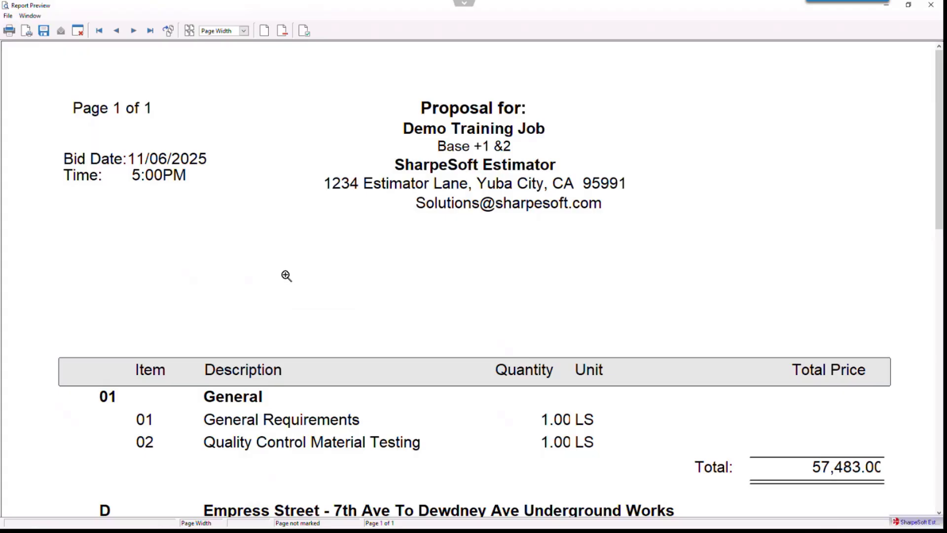
scroll(288, 269, down, 6)
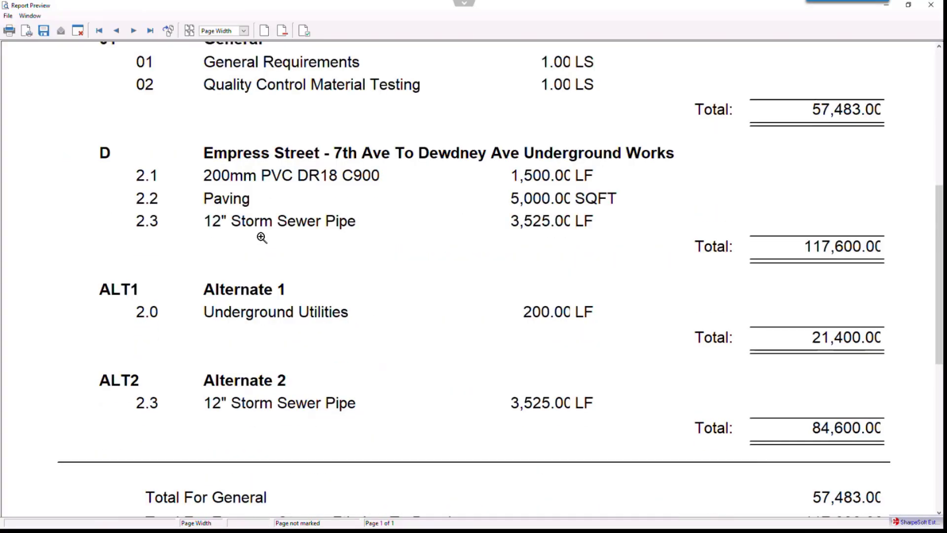
scroll(261, 234, down, 2)
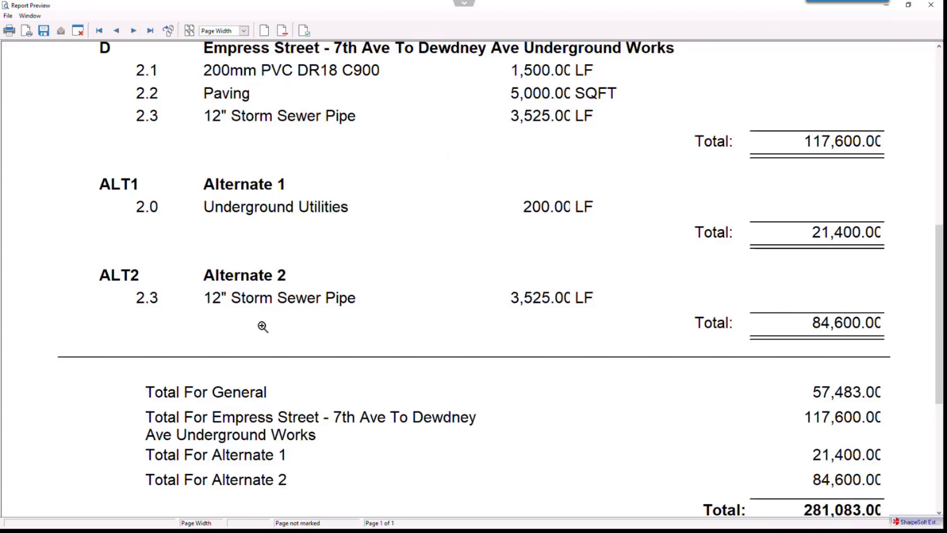
scroll(342, 313, down, 1)
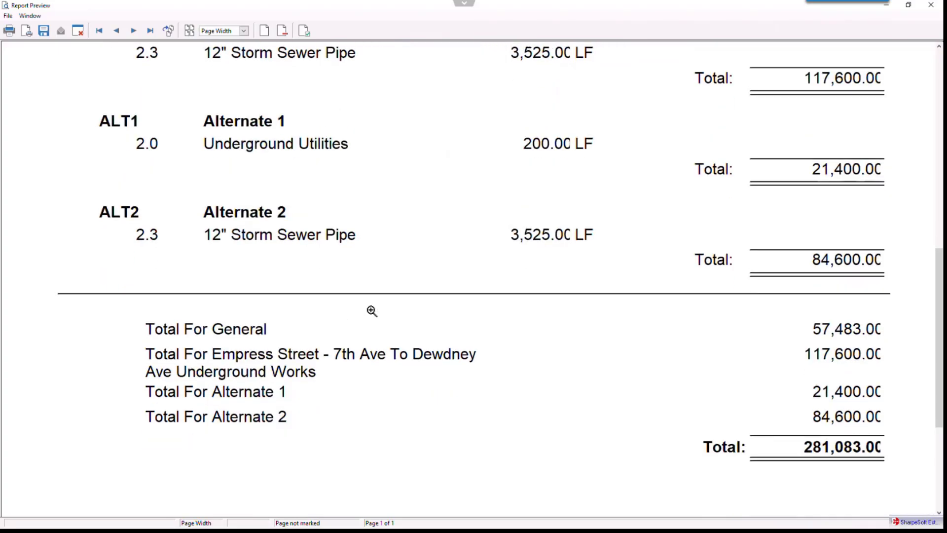
scroll(371, 311, up, 3)
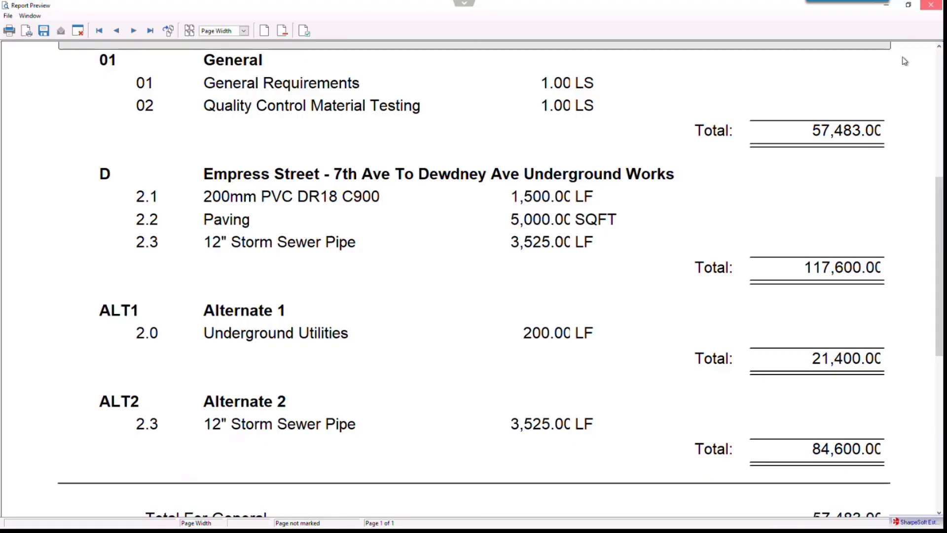
click(931, 5)
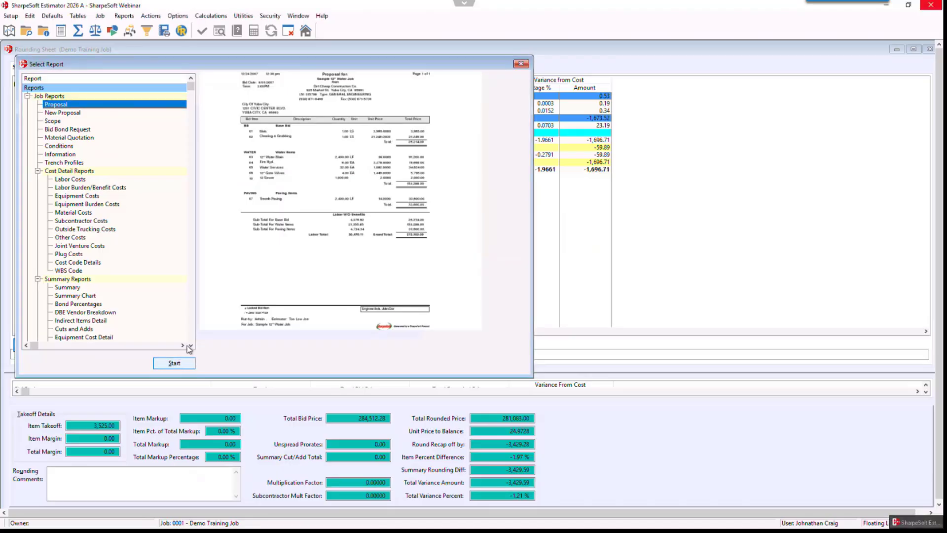
- Preview the Proposal report for only the Base +2 bid package, check its included alternate and totals, and close the preview
key(Return)
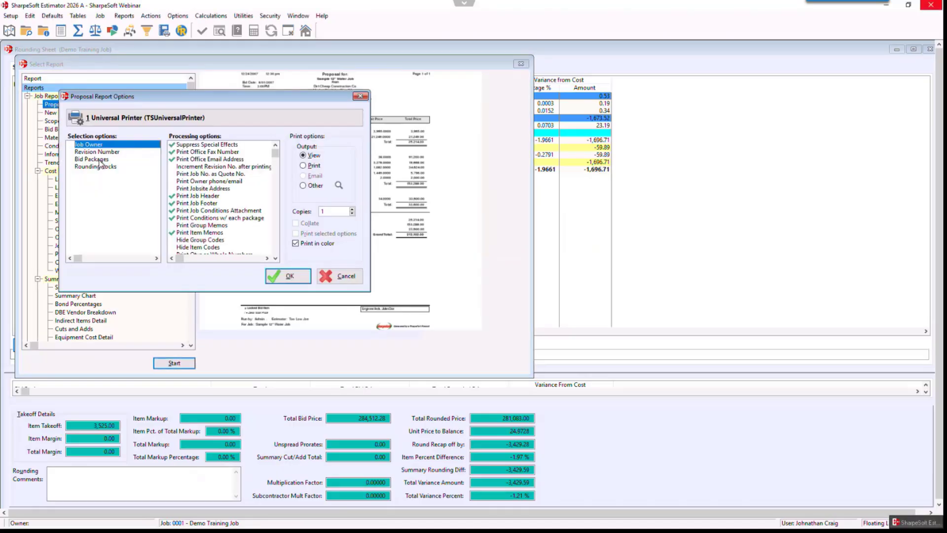
double_click(100, 159)
click(165, 159)
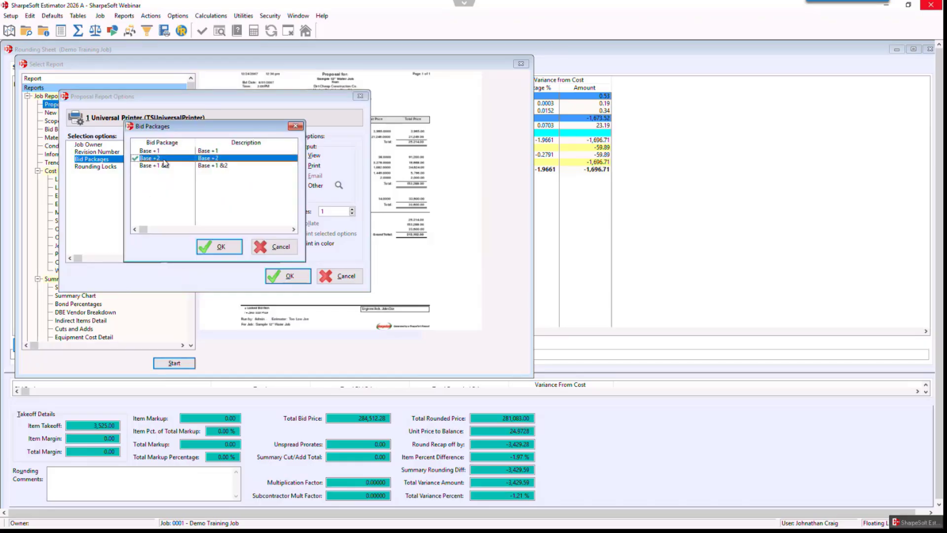
click(220, 247)
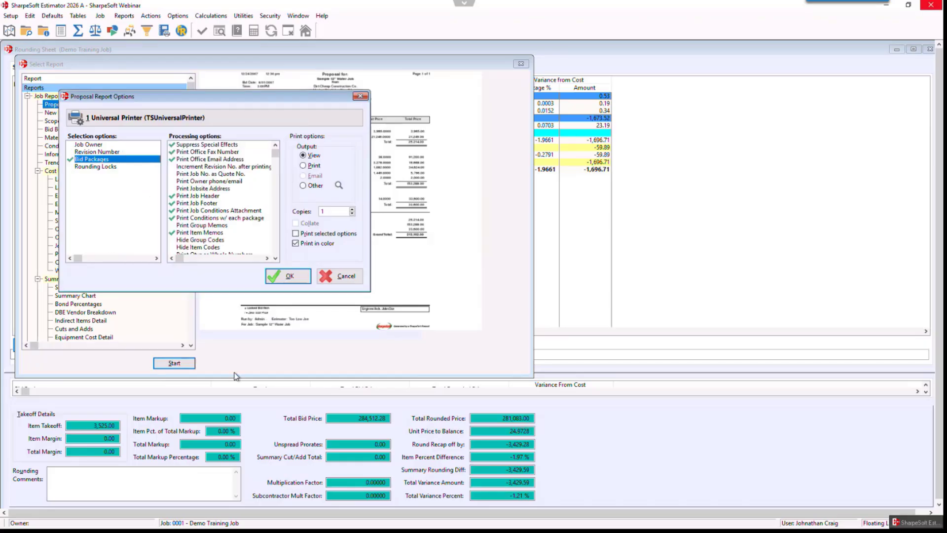
click(290, 276)
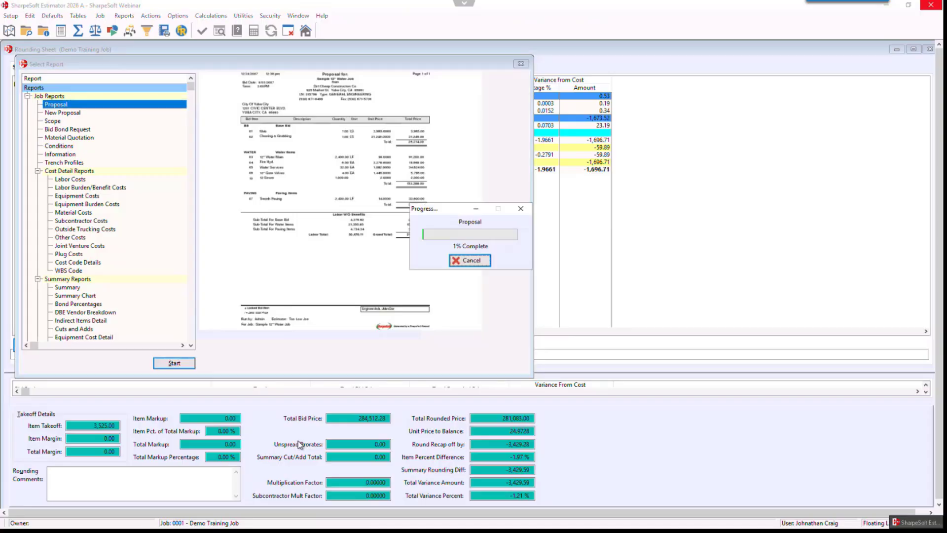
scroll(384, 233, down, 5)
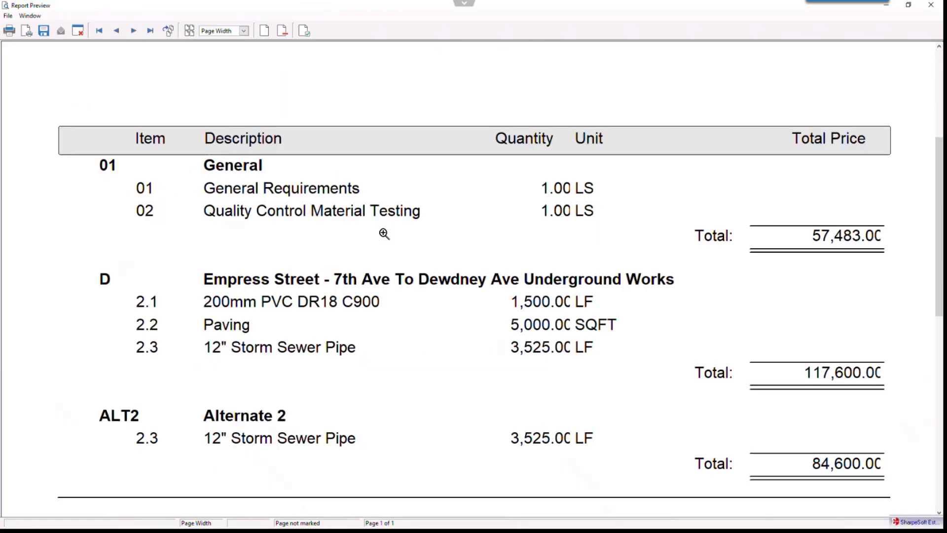
scroll(87, 383, down, 4)
scroll(306, 332, down, 1)
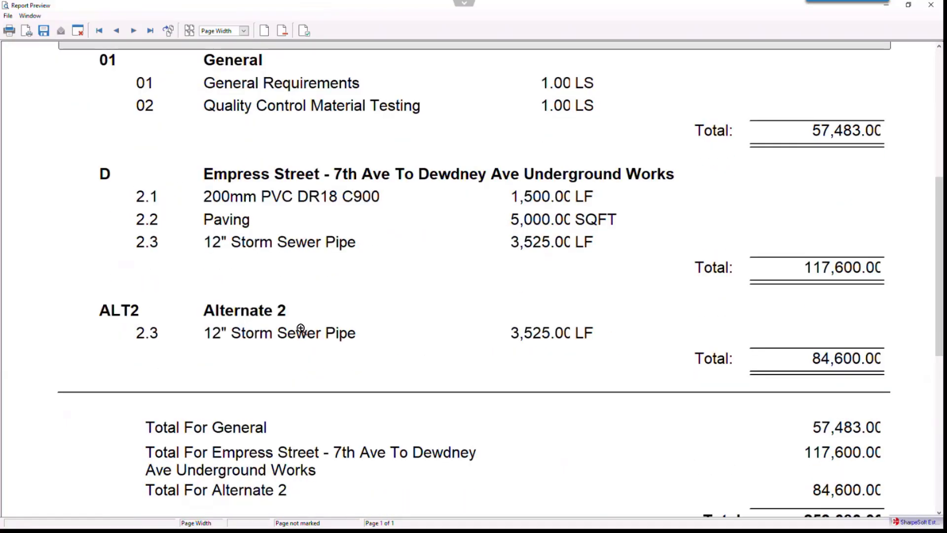
scroll(301, 329, down, 4)
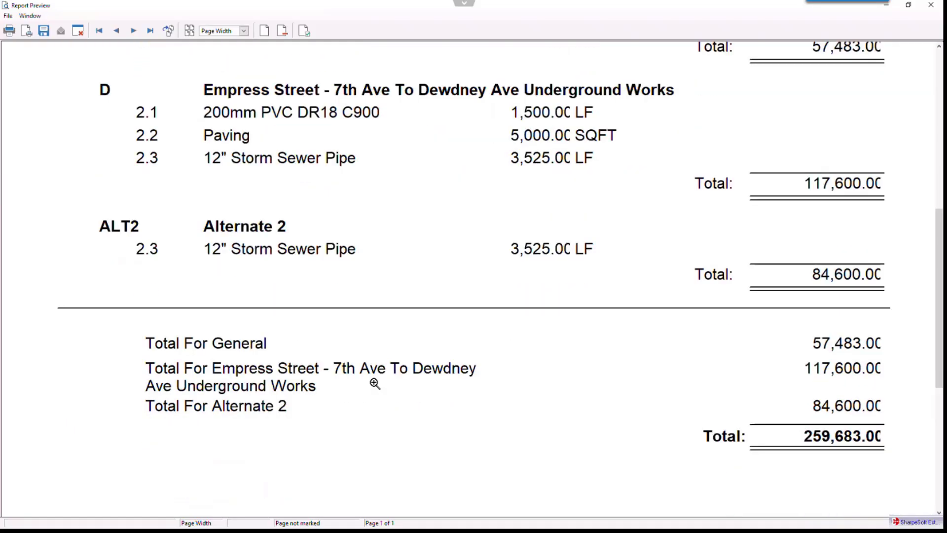
scroll(375, 383, up, 10)
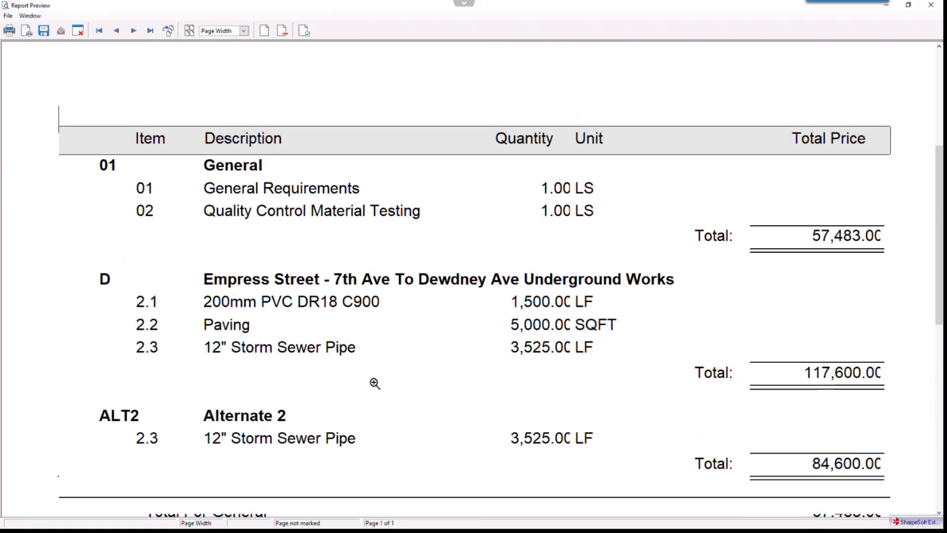
scroll(367, 383, up, 1)
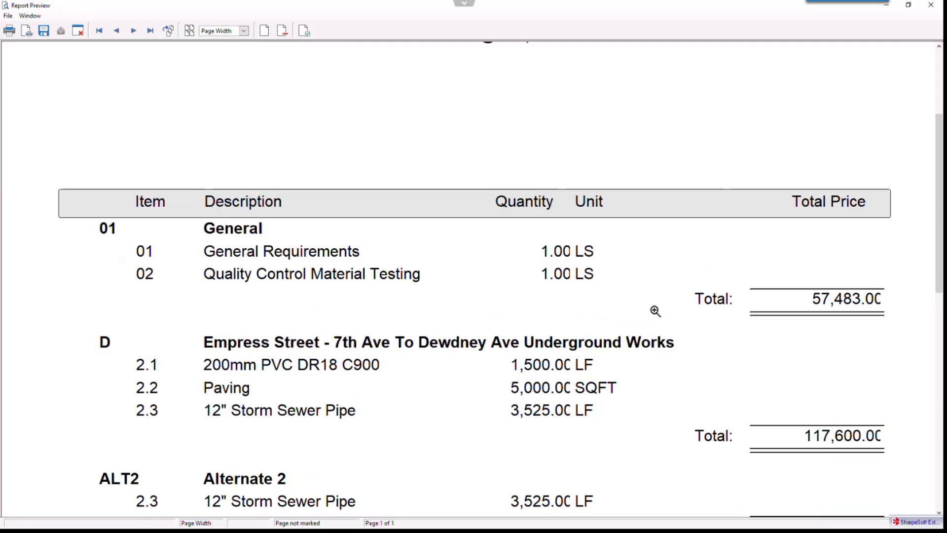
click(930, 6)
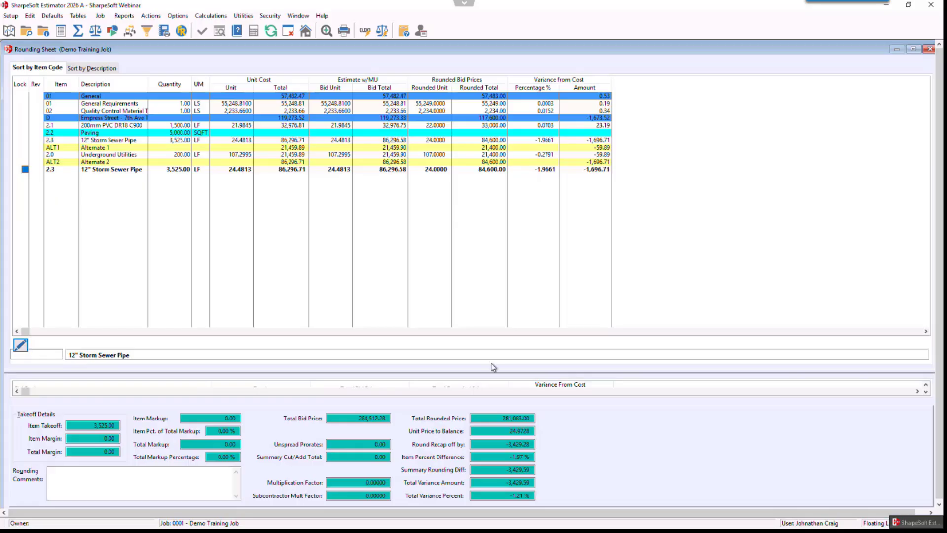
- Close the rounding sheet, look through the welcome page of the Estimator User Help, and close the help
click(929, 50)
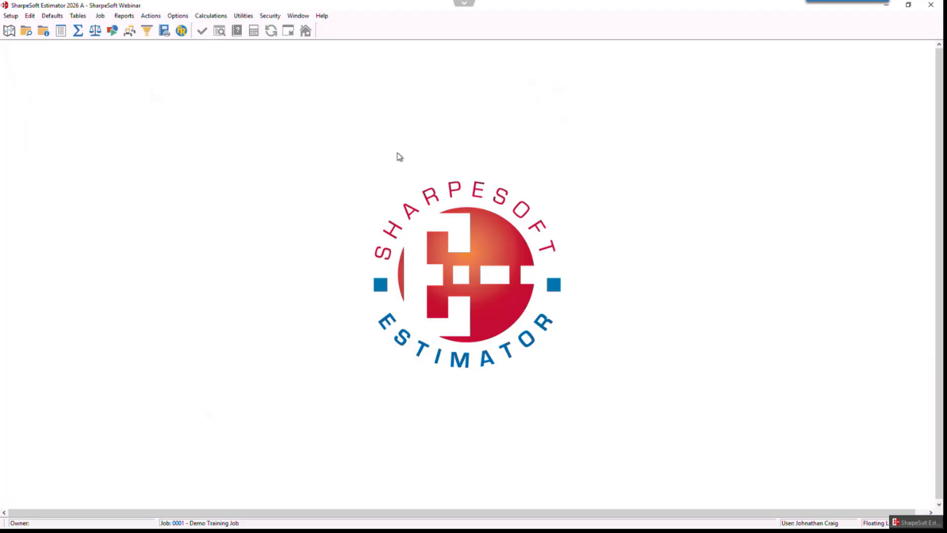
key(F1)
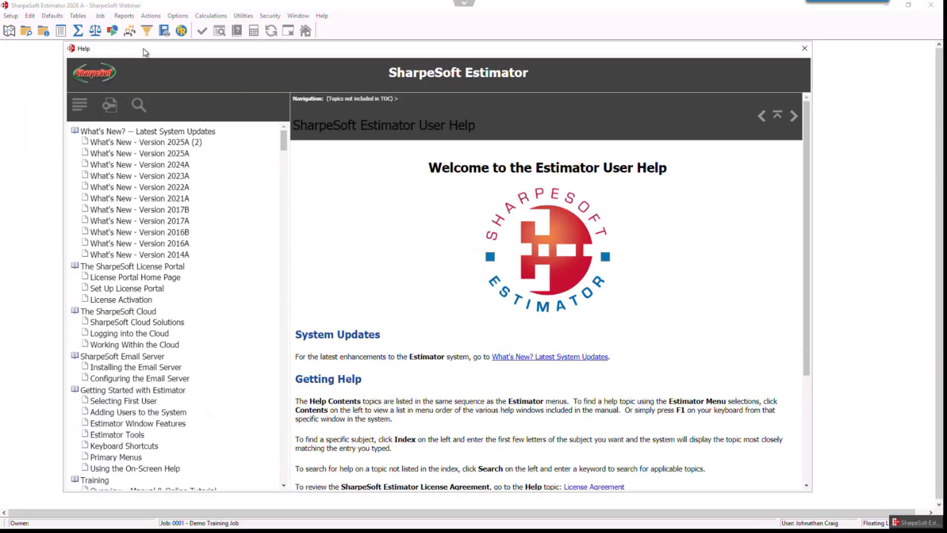
scroll(394, 323, down, 1)
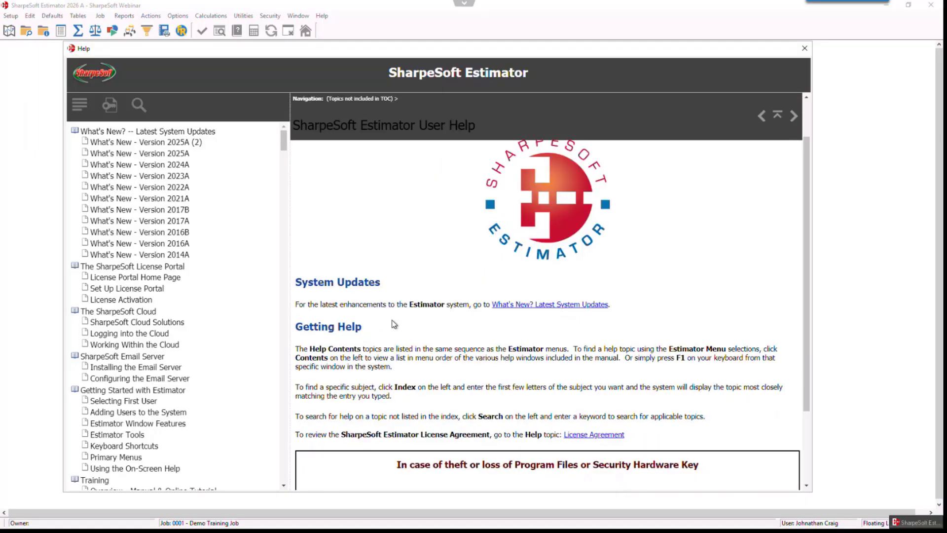
scroll(394, 324, down, 2)
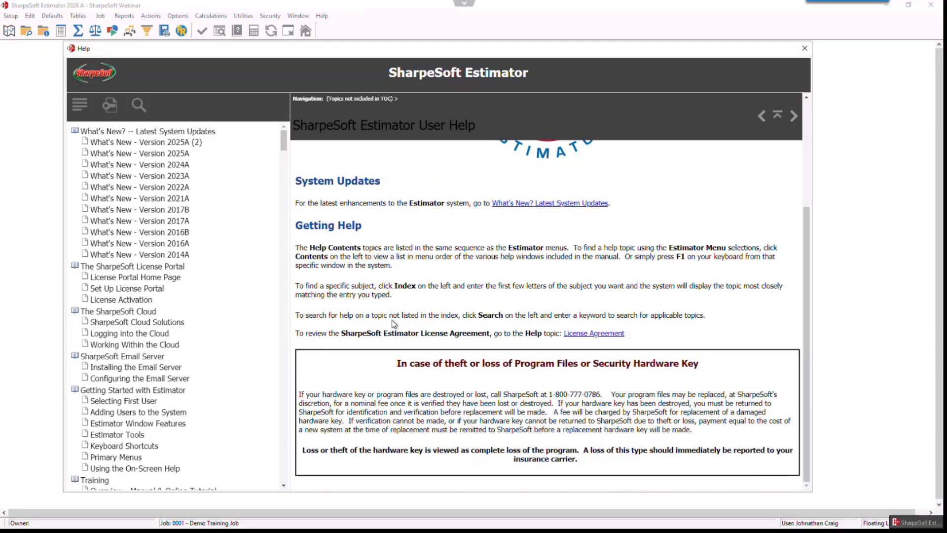
scroll(394, 324, up, 3)
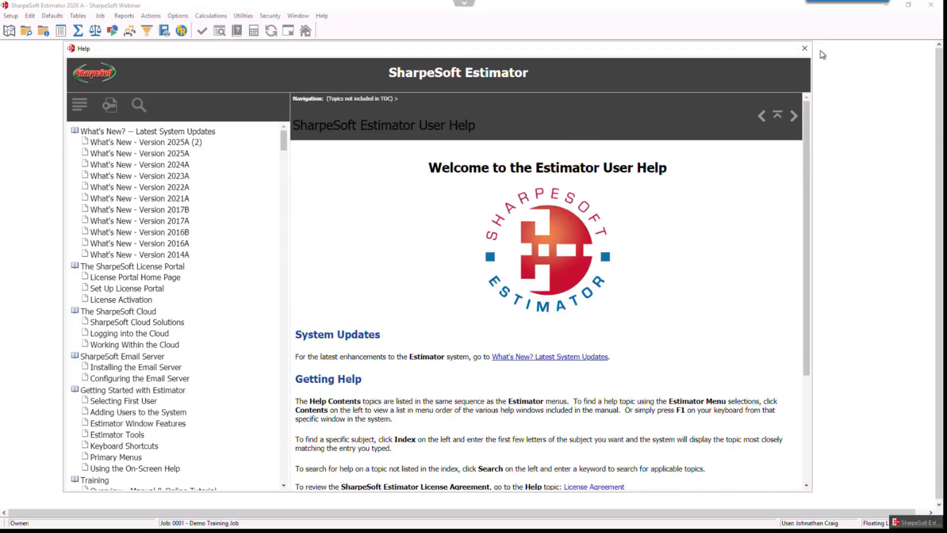
click(805, 49)
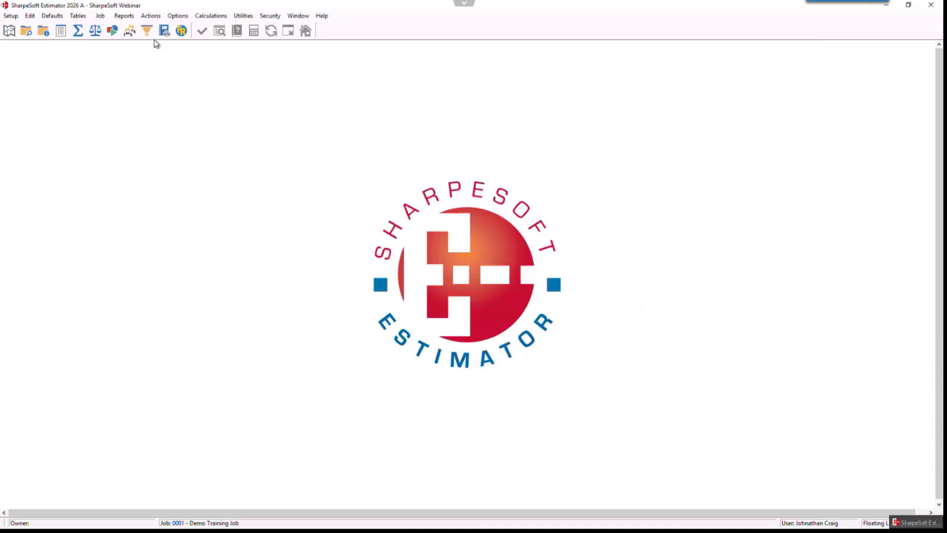
- Reopen the job's bid packages from the rounding sheet and display the help topic for that window
click(95, 31)
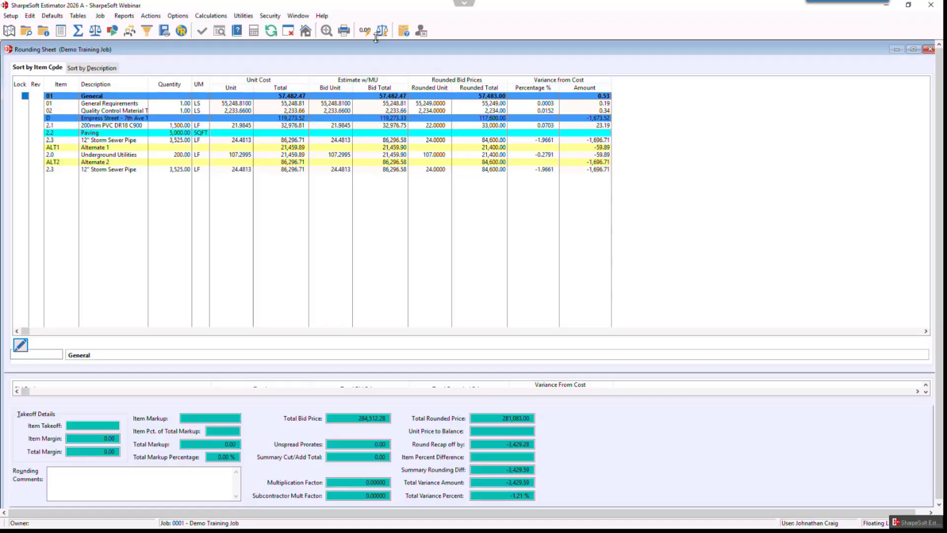
click(403, 31)
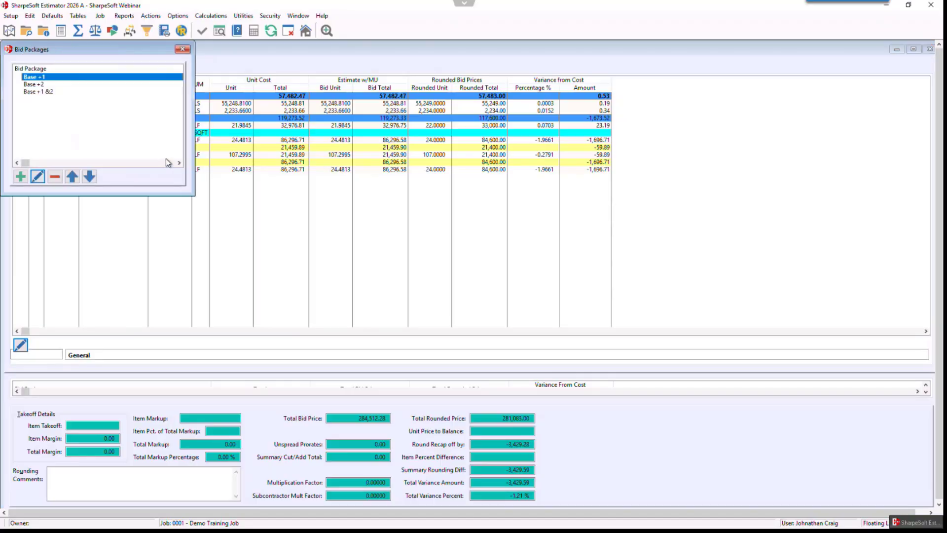
key(F1)
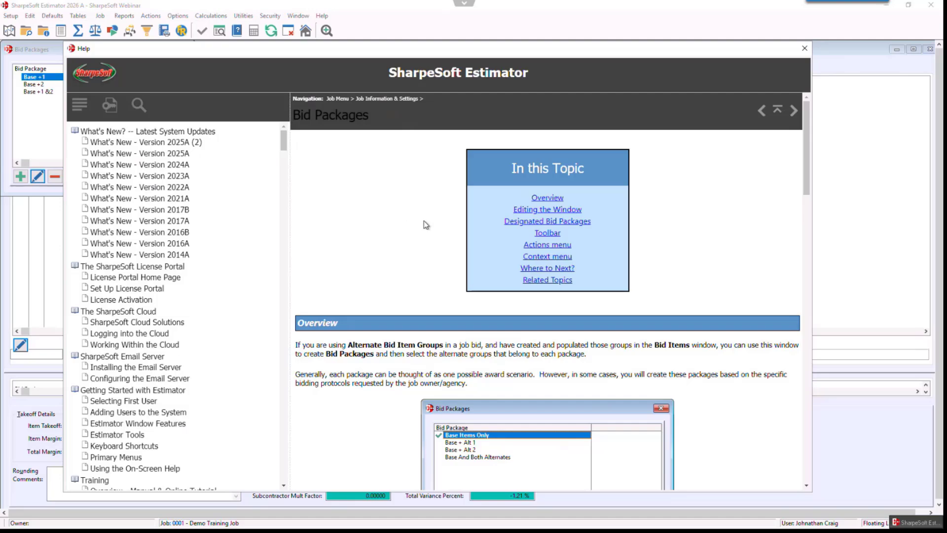
- Read the Bid Packages help topic, covering its overview, window editing, designated bid package, toolbar and Actions menu sections
scroll(424, 225, down, 4)
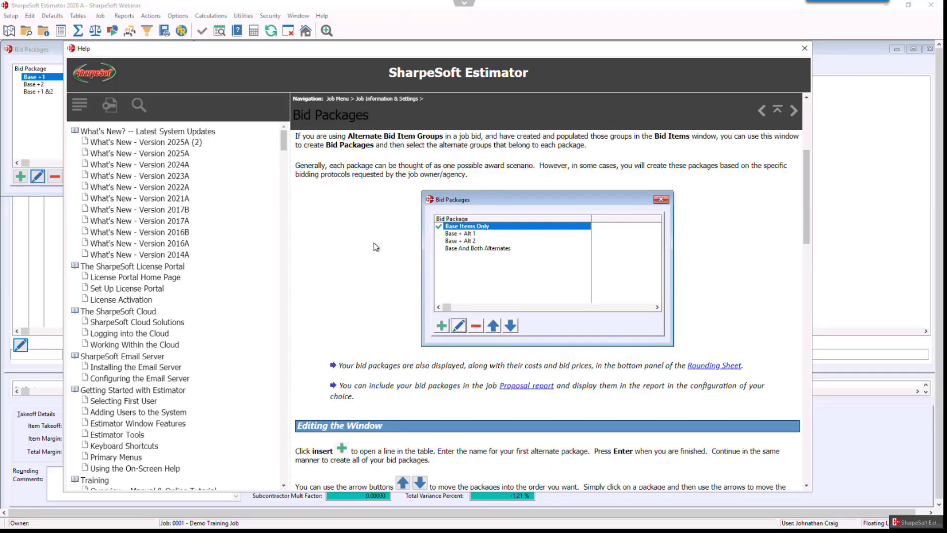
scroll(376, 237, down, 1)
scroll(365, 203, up, 2)
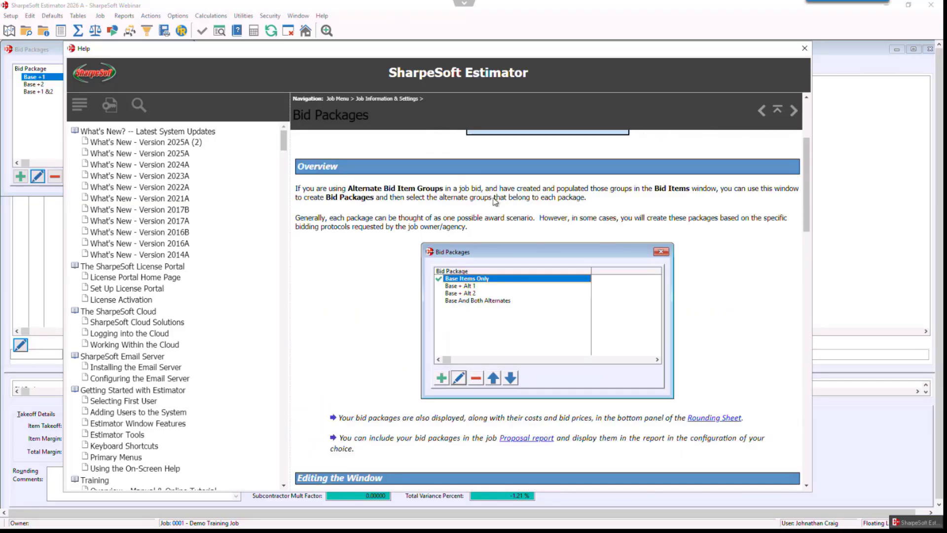
scroll(360, 267, down, 2)
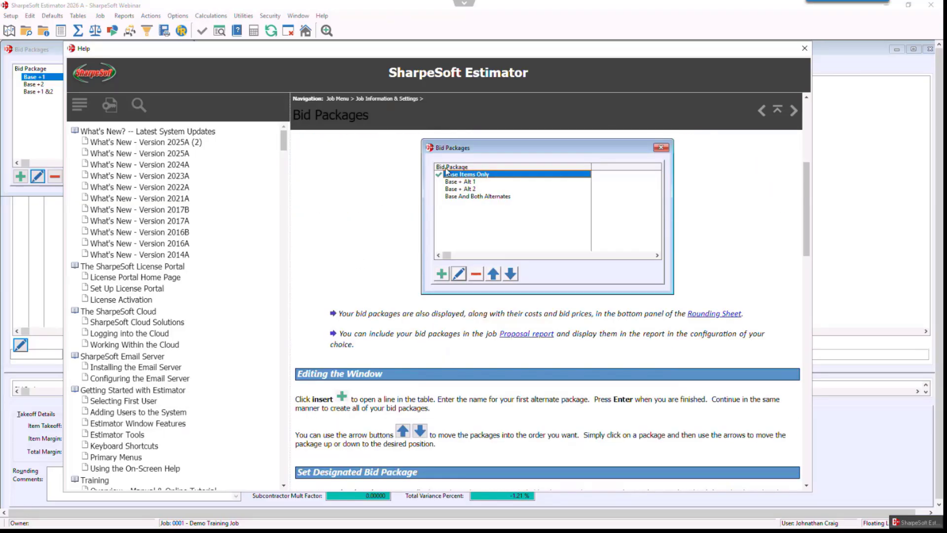
scroll(378, 229, down, 7)
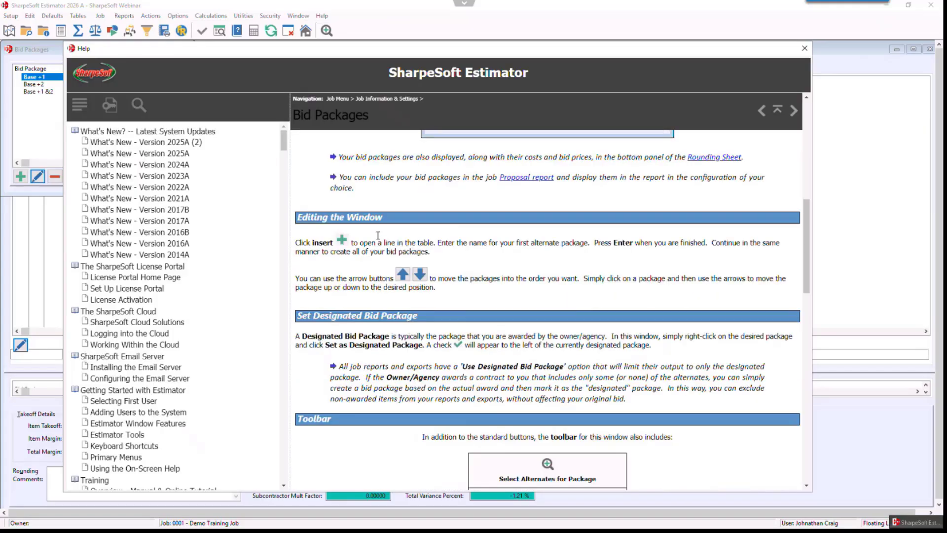
scroll(403, 323, down, 5)
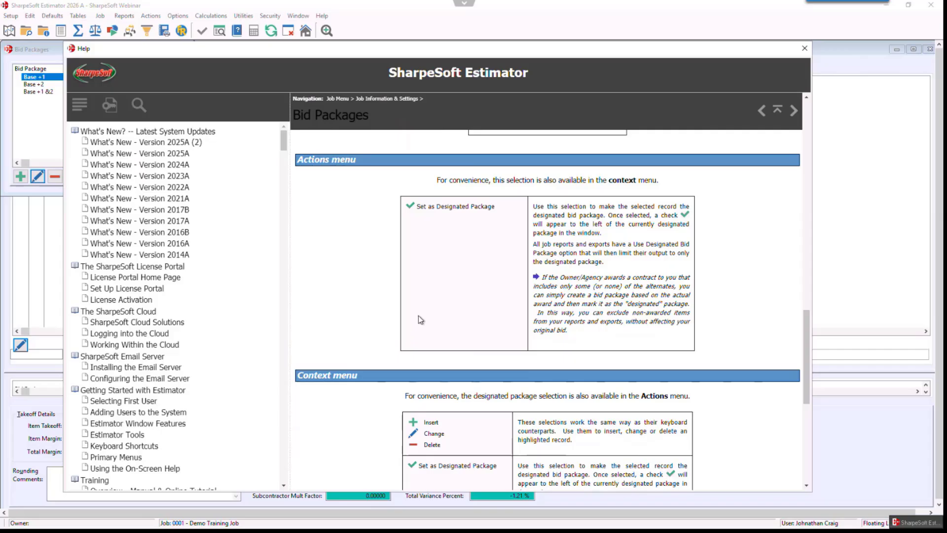
scroll(418, 316, up, 2)
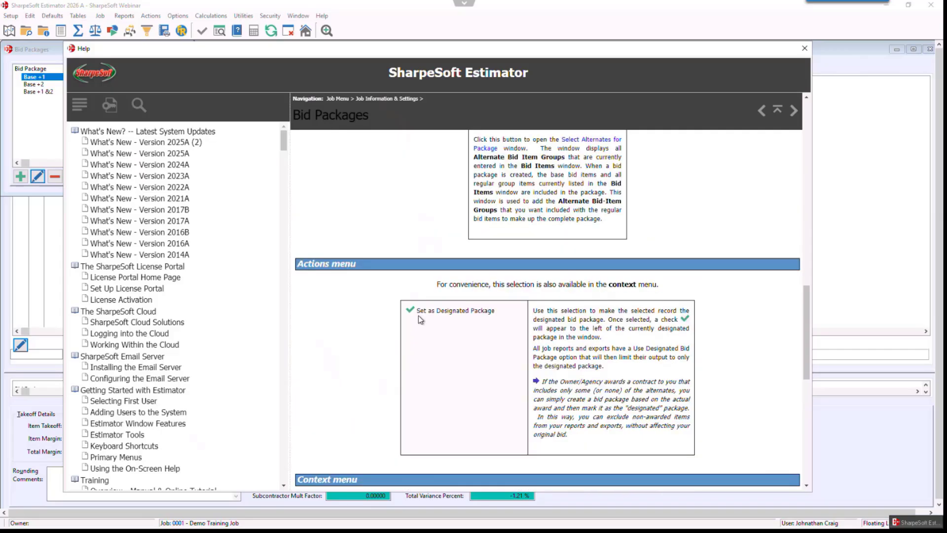
- Search the help for "keyboard" and open the Keyboard Shortcuts topic under Getting Started with Estimator
click(140, 108)
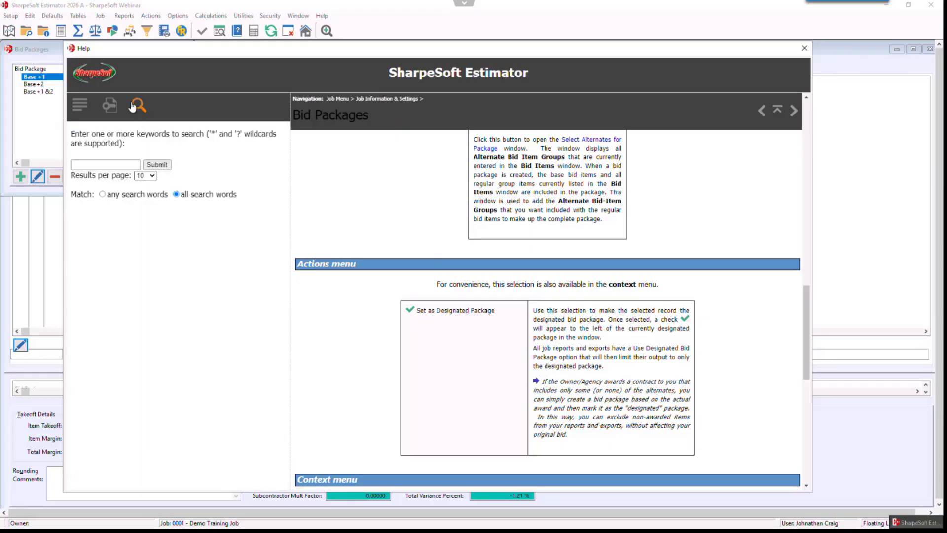
click(112, 164)
text(keyboard)
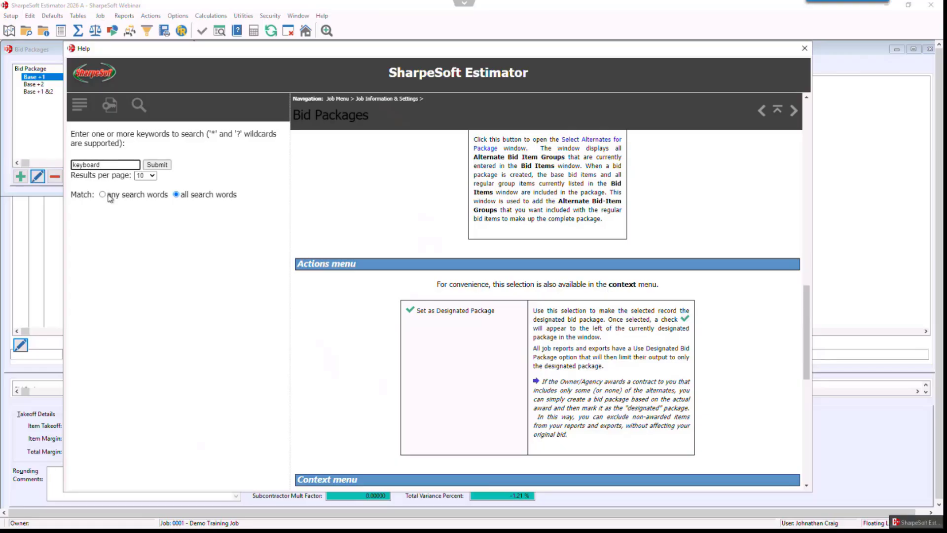
click(165, 165)
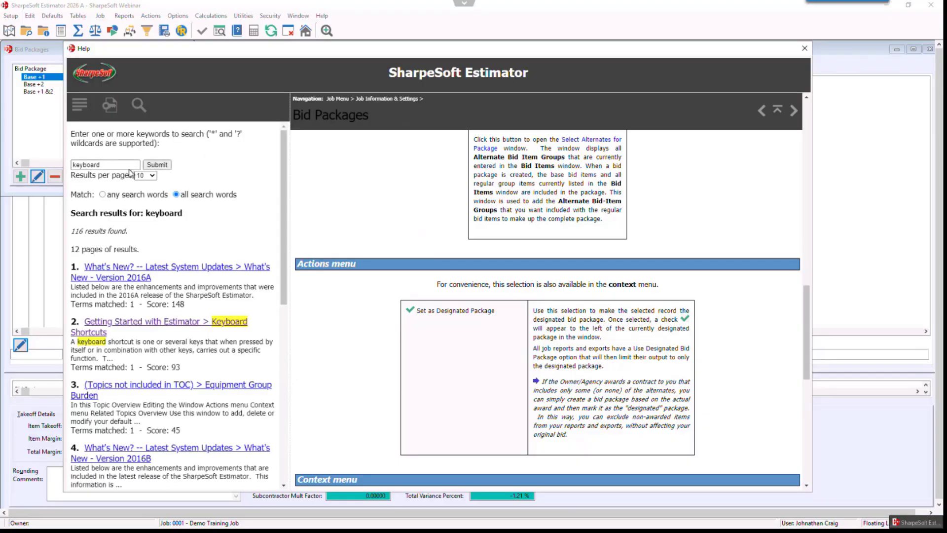
click(159, 321)
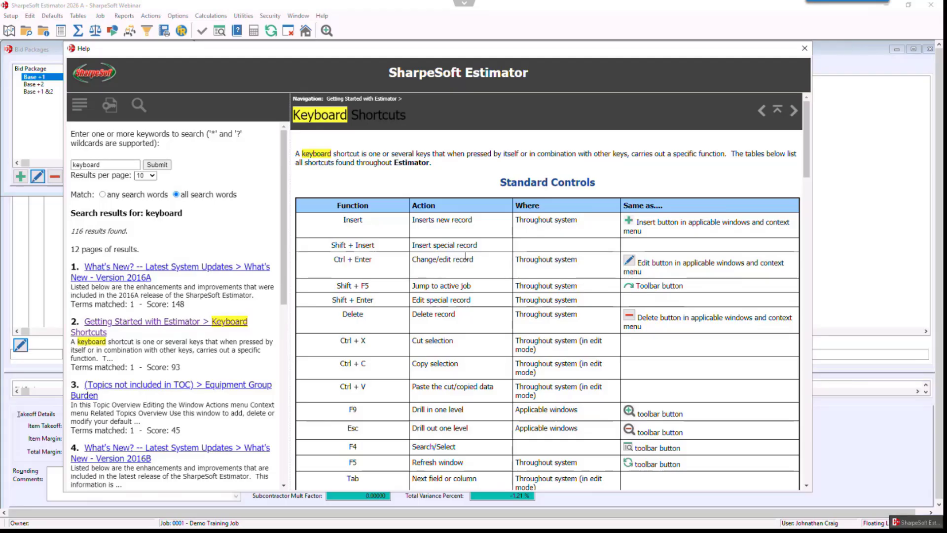
- Examine the Standard Controls table of the Keyboard Shortcuts topic, from record editing keys to tree and date field keys
scroll(461, 262, down, 1)
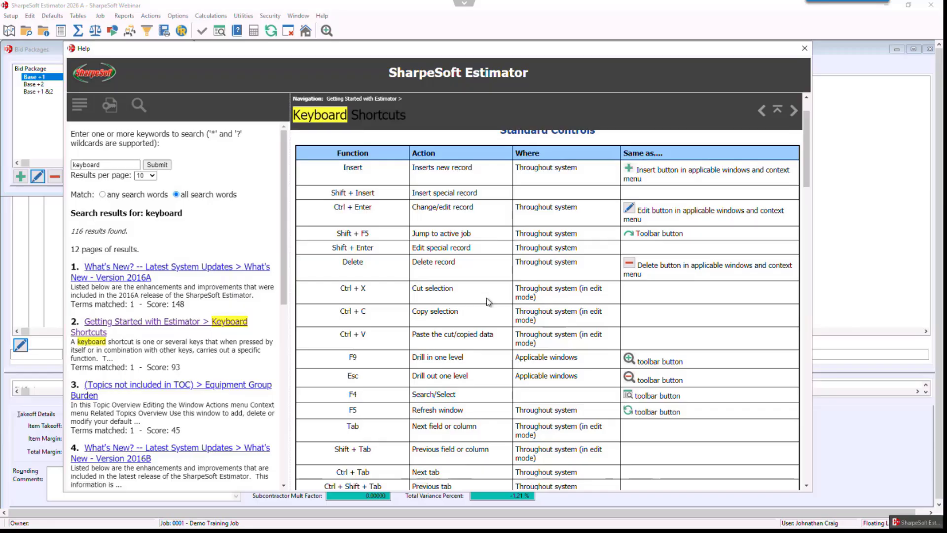
scroll(486, 297, down, 2)
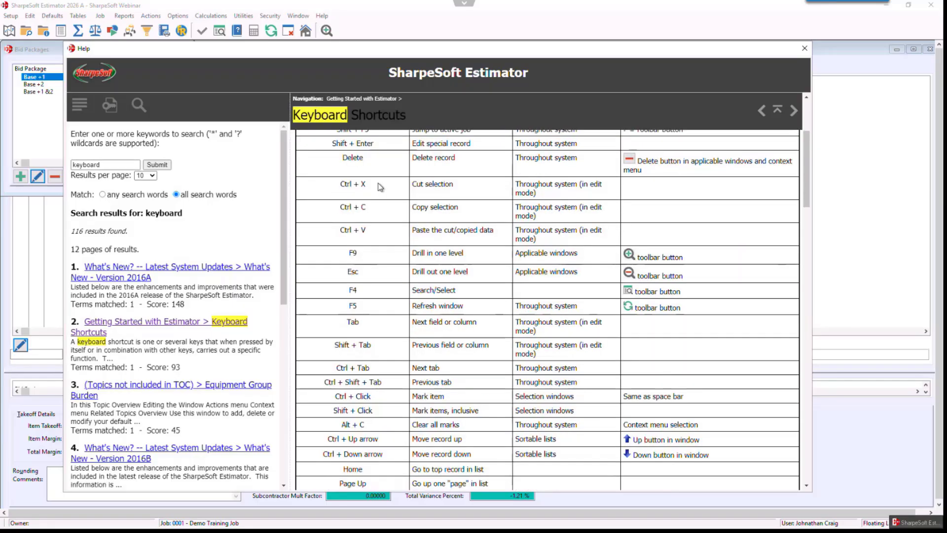
scroll(486, 297, up, 1)
scroll(381, 175, up, 2)
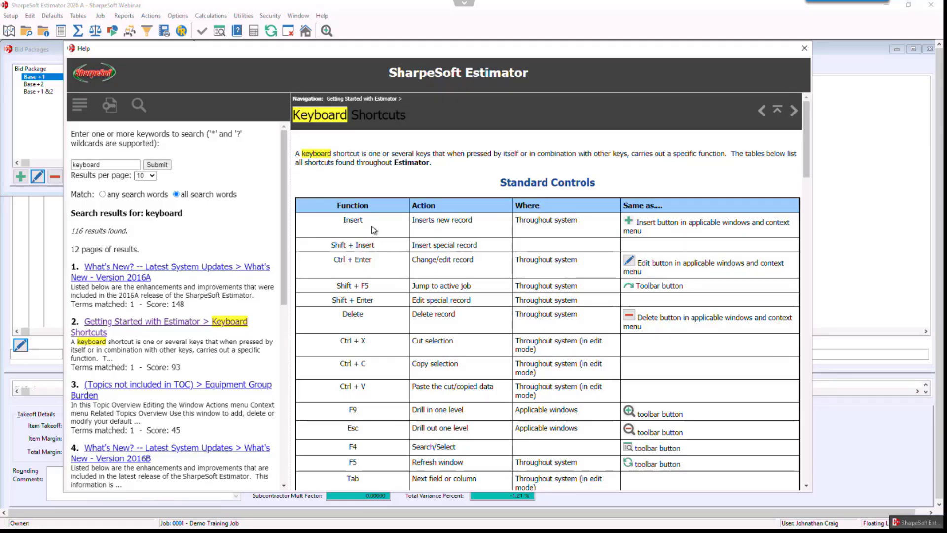
scroll(378, 239, down, 1)
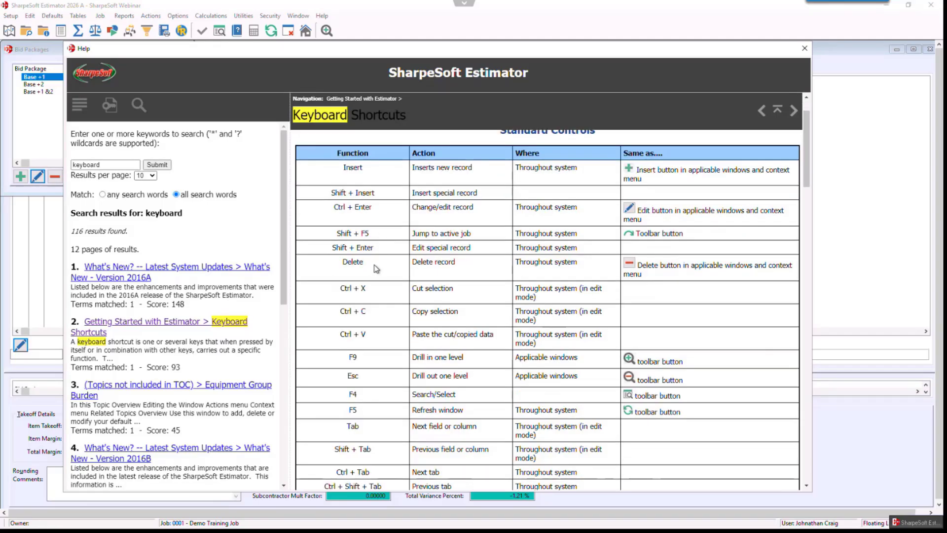
scroll(376, 268, down, 1)
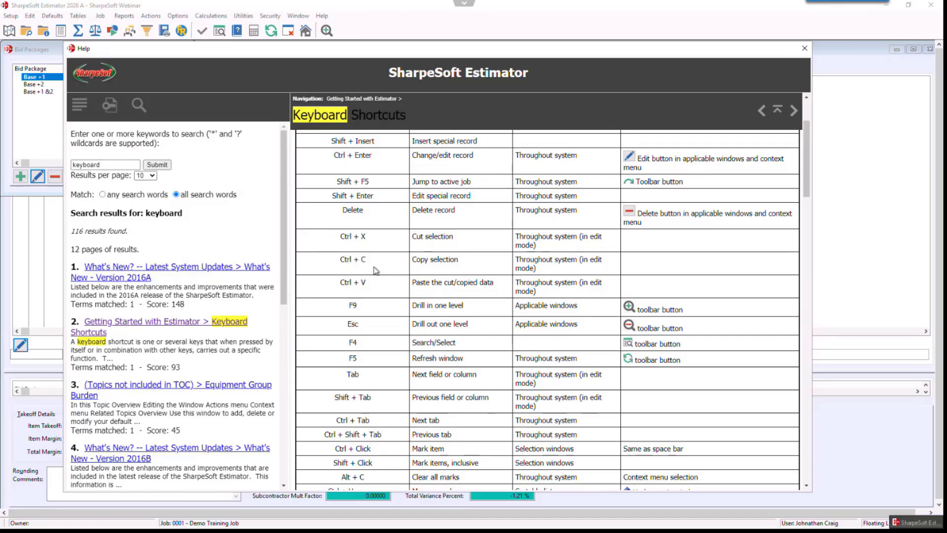
scroll(377, 268, down, 1)
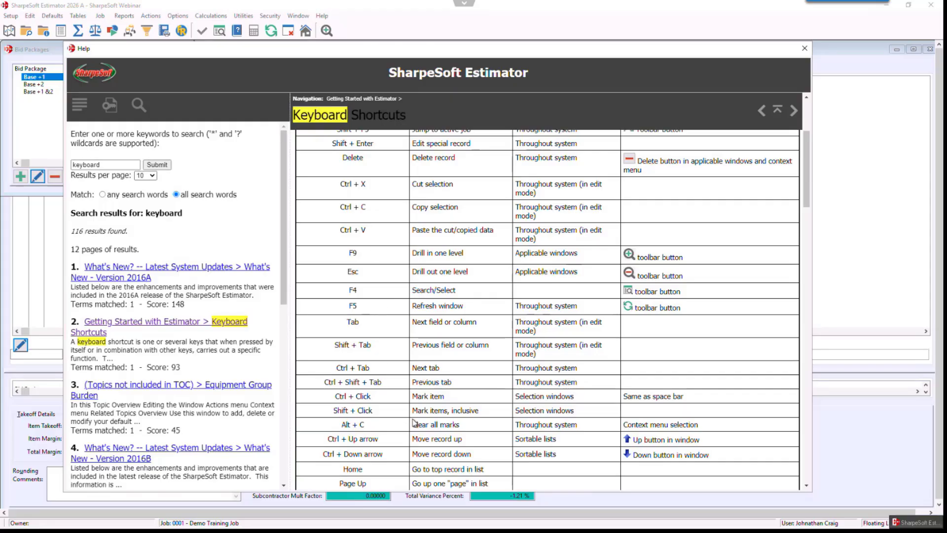
scroll(414, 422, down, 1)
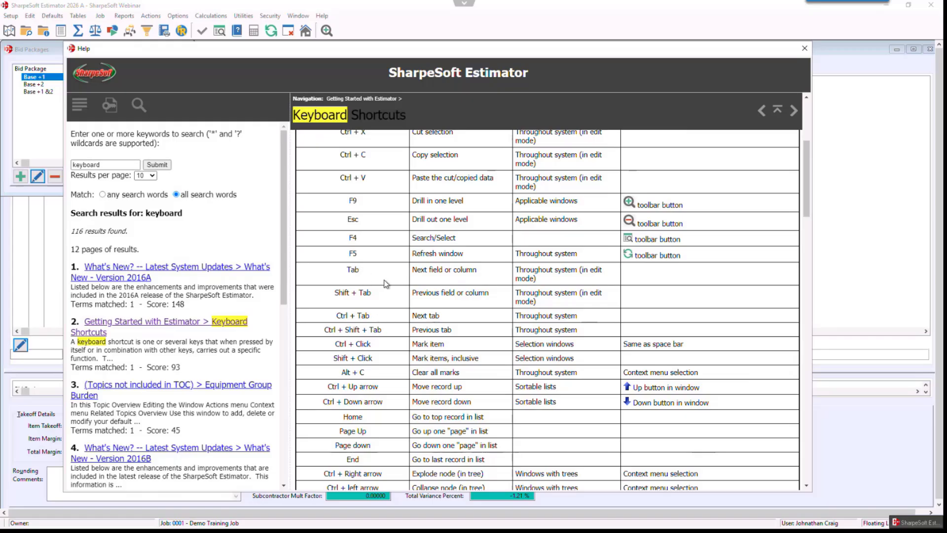
scroll(385, 282, down, 2)
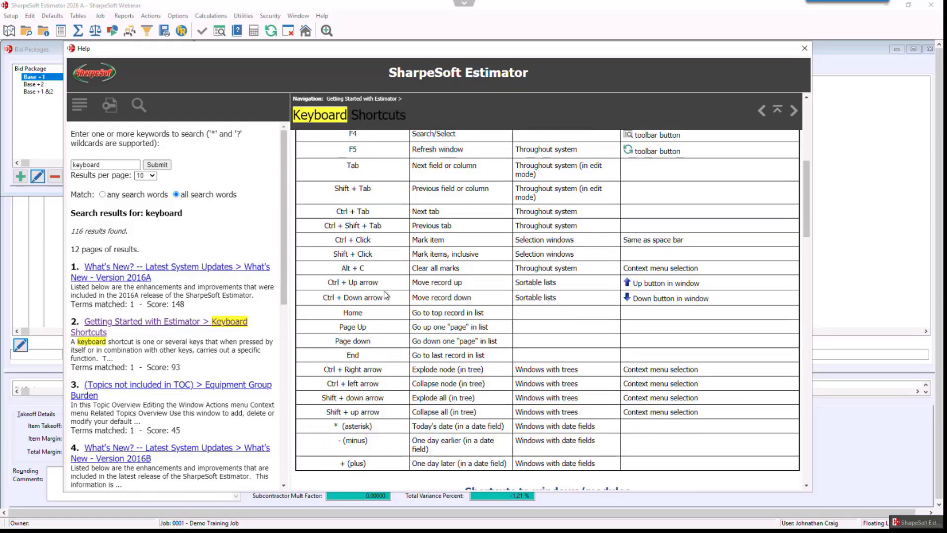
scroll(393, 384, down, 1)
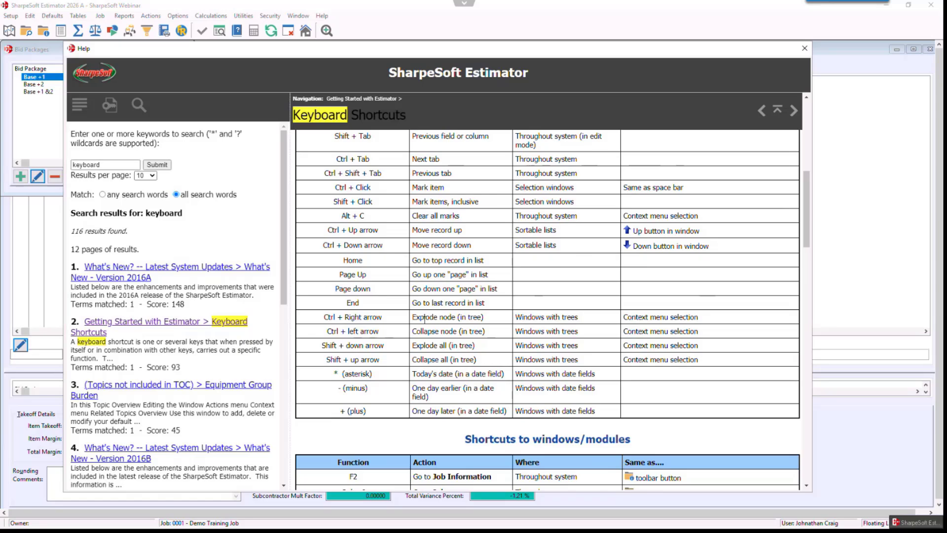
- Review the shortcuts to windows and modules, switching briefly to the main Estimator window and back to the help
scroll(420, 321, down, 2)
scroll(420, 321, down, 1)
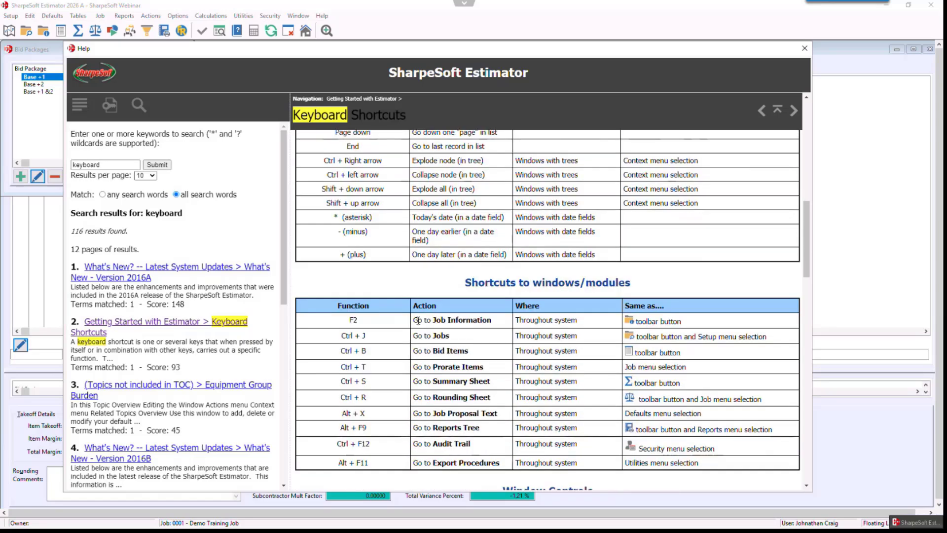
scroll(417, 320, down, 1)
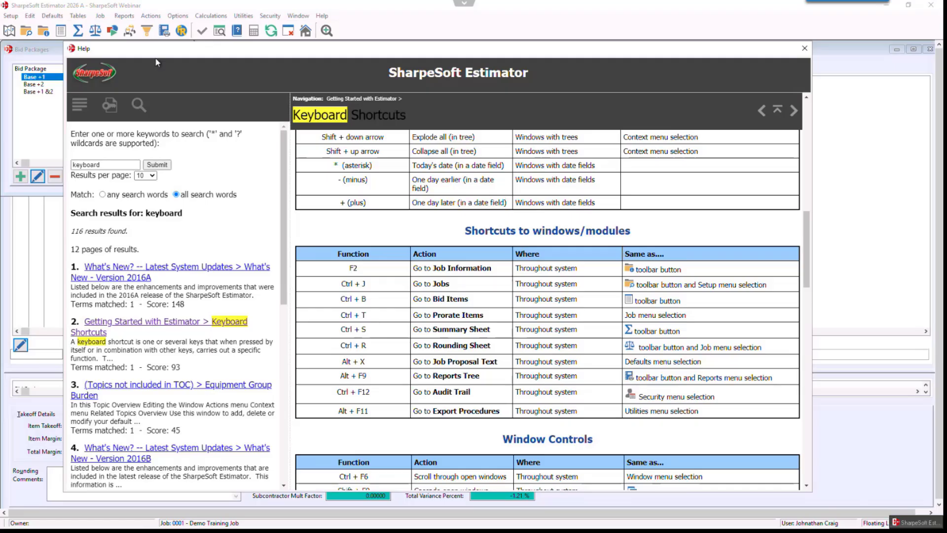
click(41, 34)
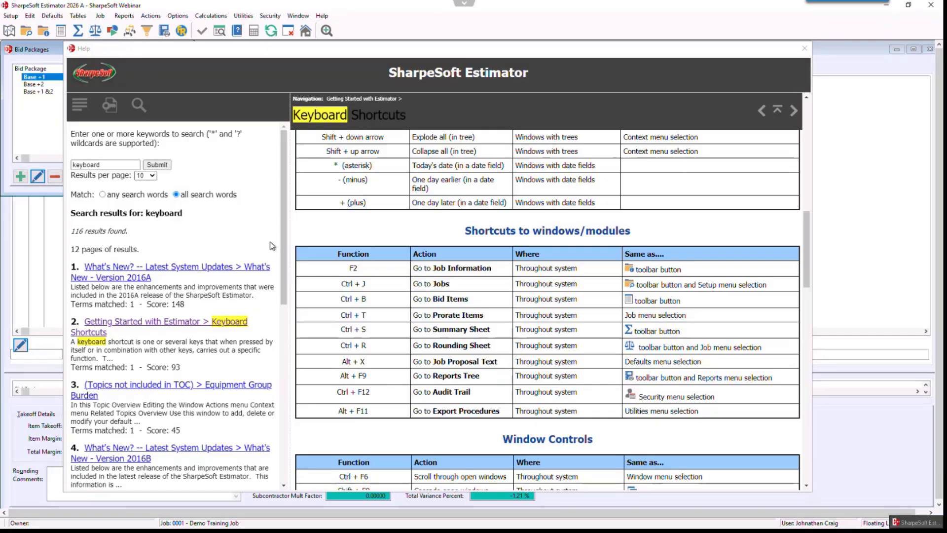
click(391, 219)
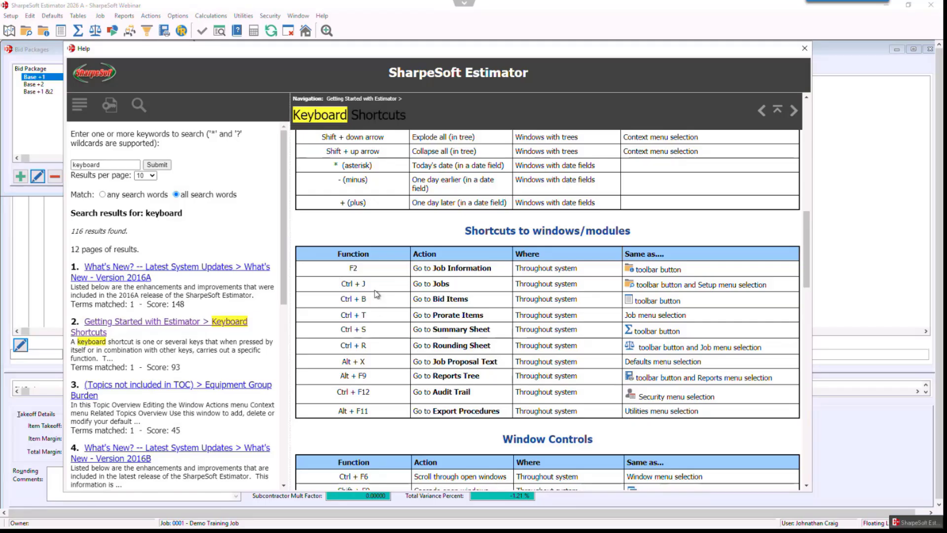
- Recheck the Standard Controls and window/module shortcuts, and look over the Window Controls table
scroll(377, 294, up, 6)
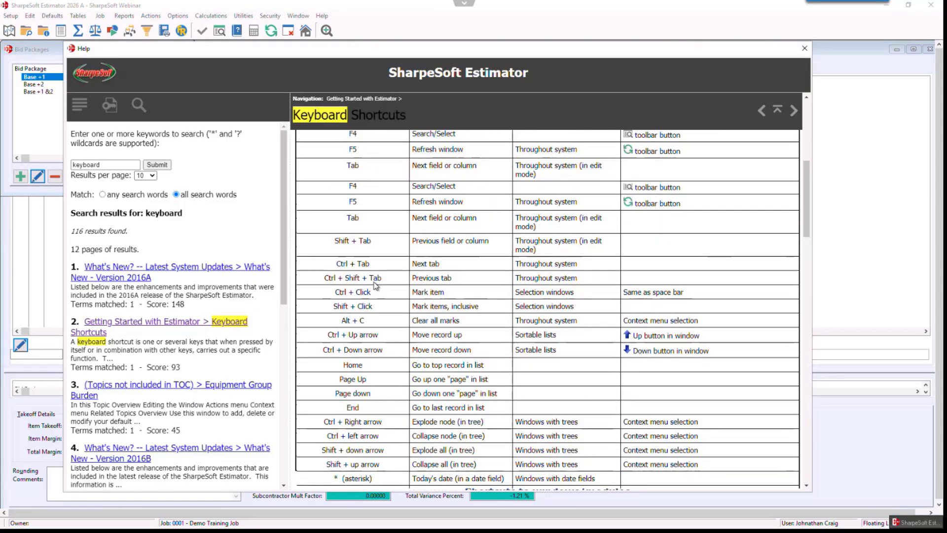
scroll(376, 286, up, 2)
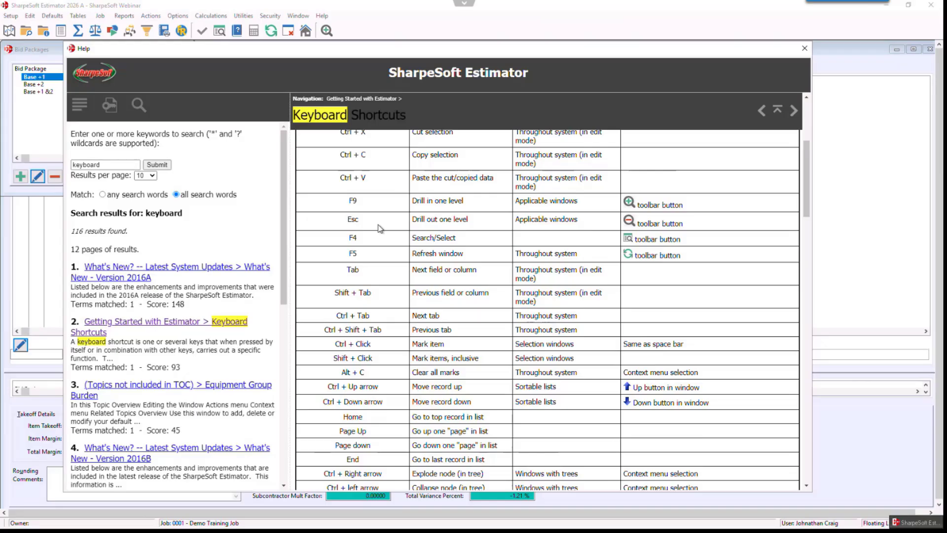
scroll(380, 228, down, 2)
scroll(378, 240, down, 1)
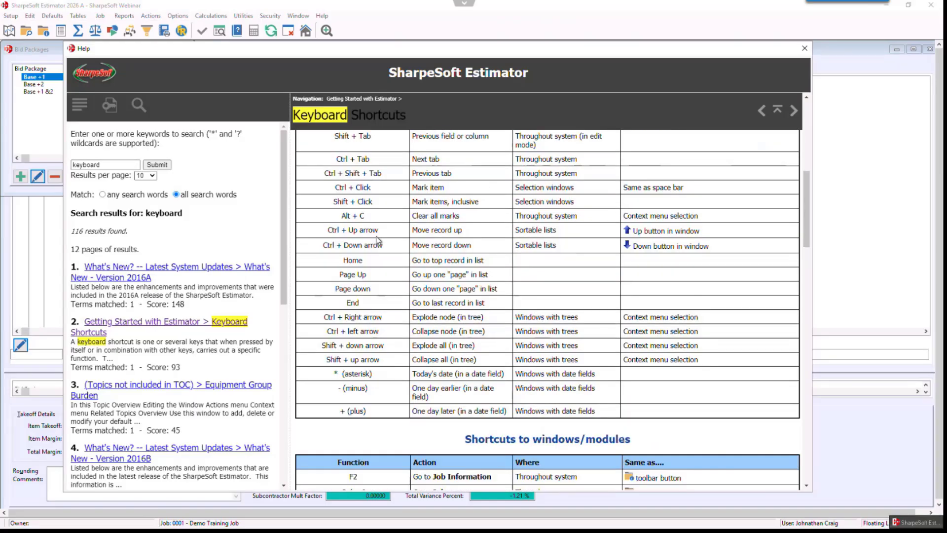
scroll(377, 241, down, 5)
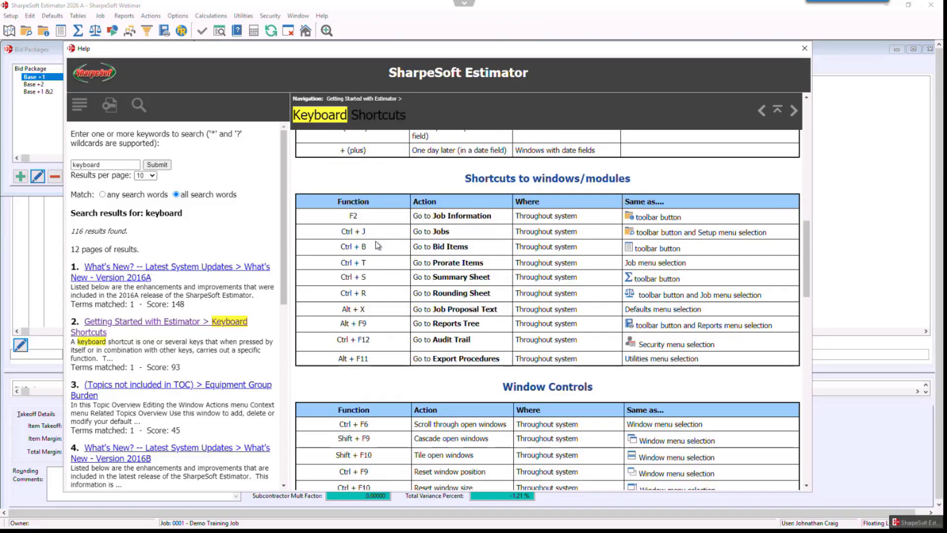
scroll(375, 249, down, 1)
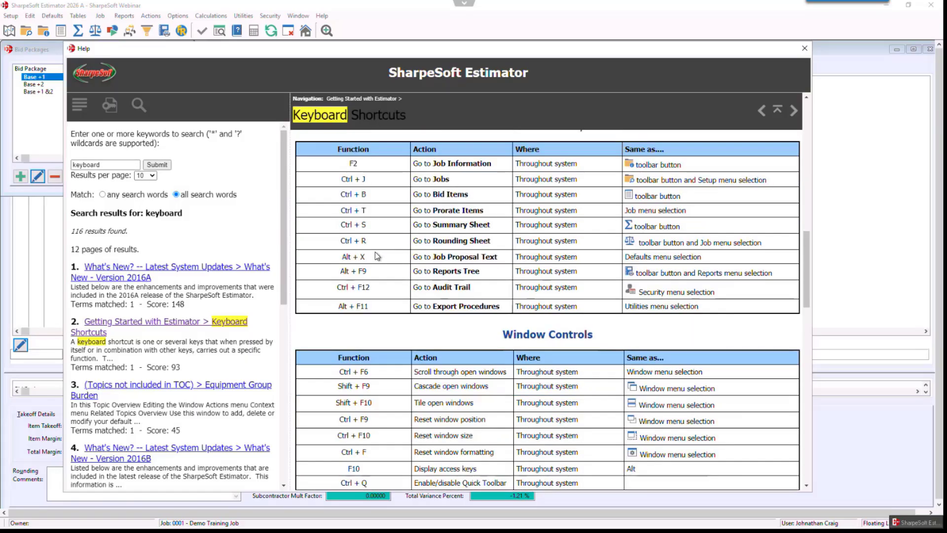
scroll(377, 255, down, 1)
scroll(376, 255, down, 1)
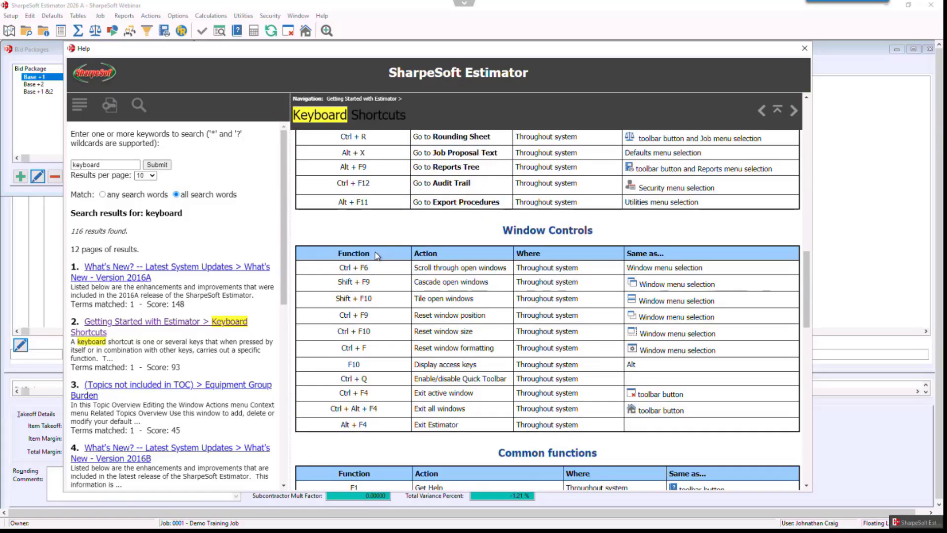
- Look through the Common functions, Special actions and Report Previewer shortcut tables, and return to the Standard Controls table
scroll(377, 255, down, 1)
scroll(375, 255, down, 3)
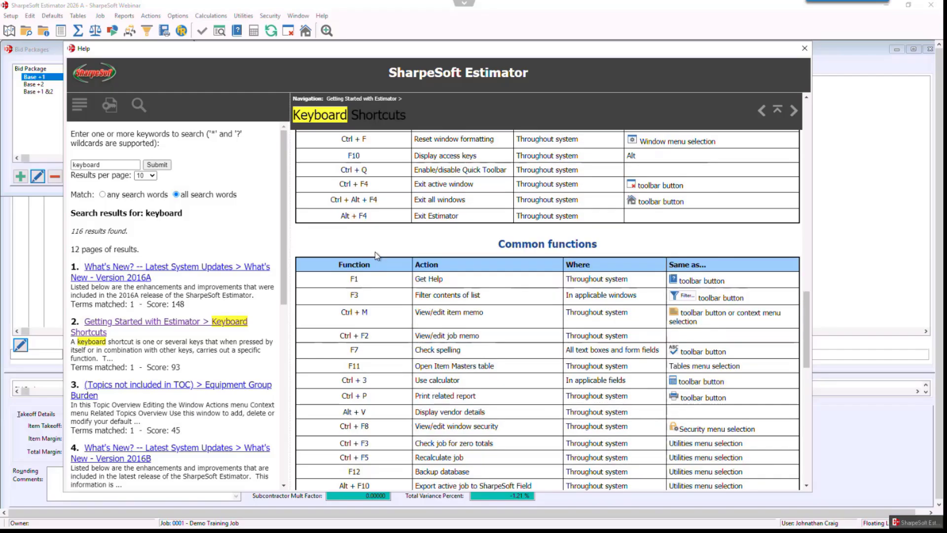
scroll(375, 257, down, 3)
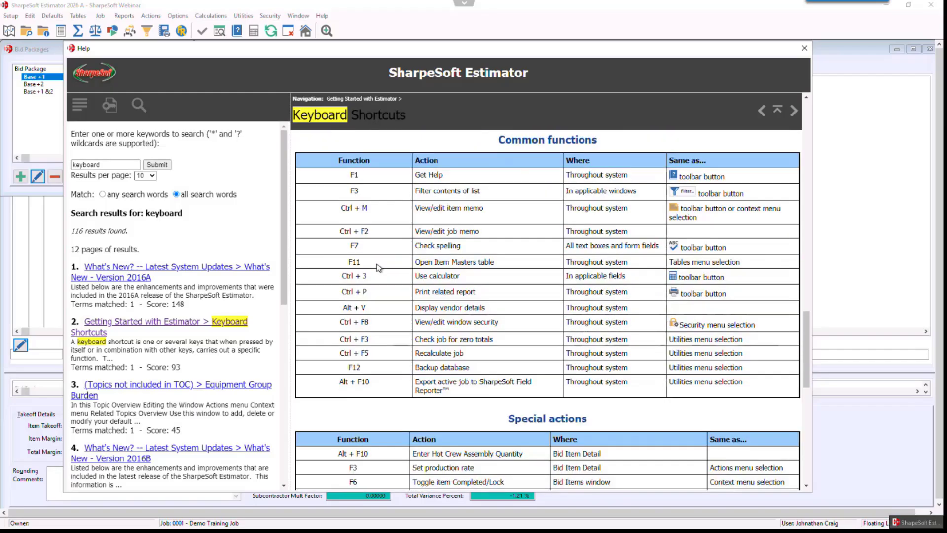
scroll(378, 267, down, 1)
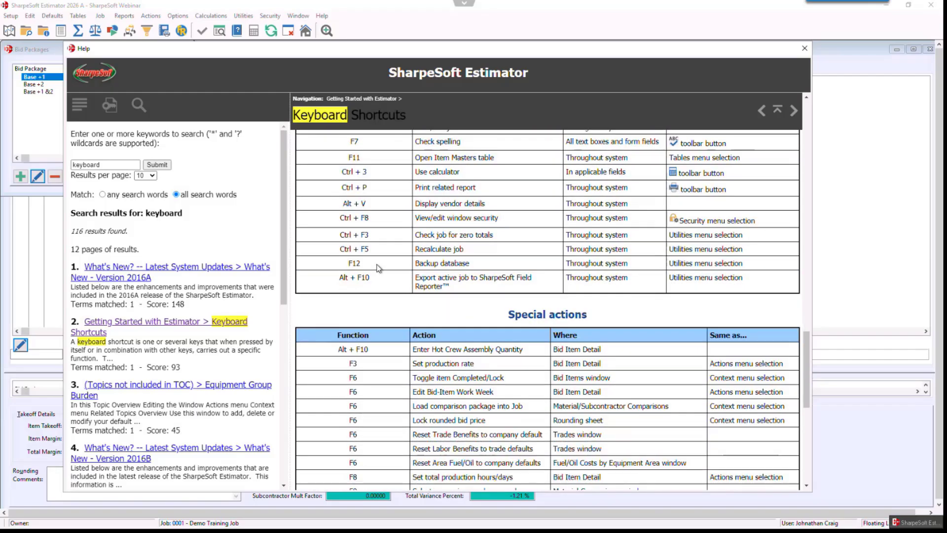
scroll(379, 267, down, 4)
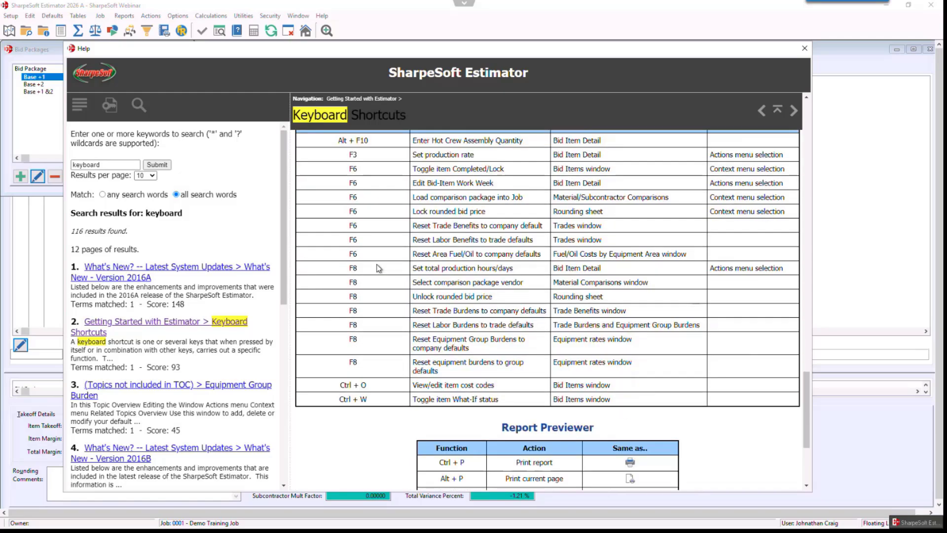
scroll(379, 268, down, 3)
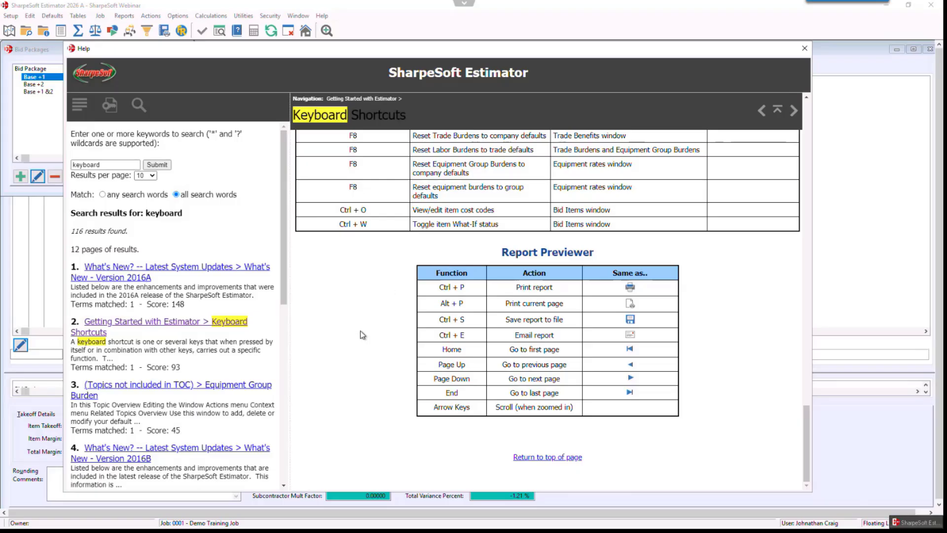
scroll(363, 331, up, 20)
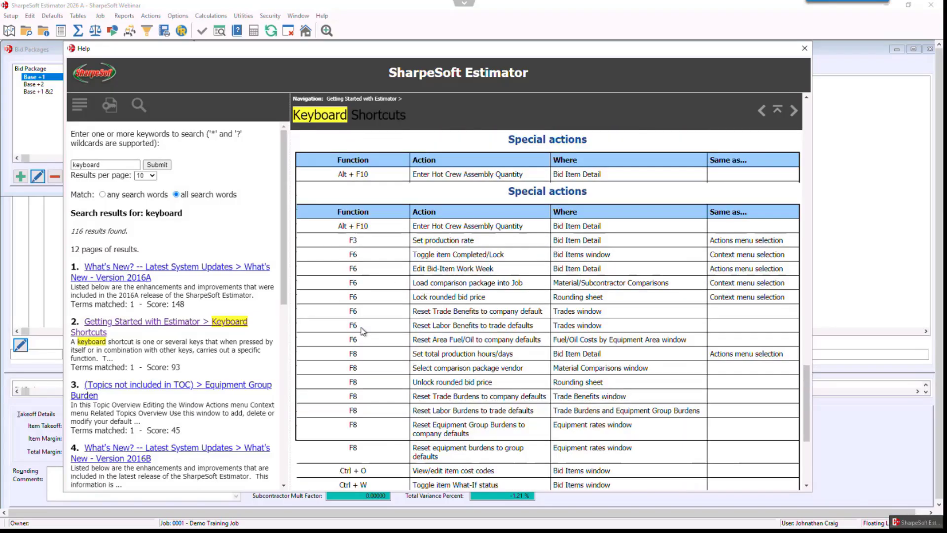
scroll(363, 331, up, 10)
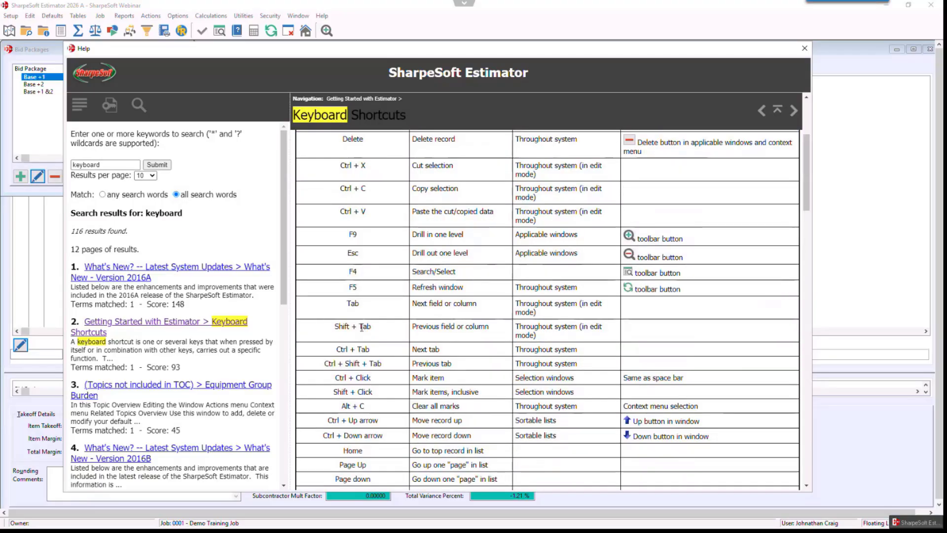